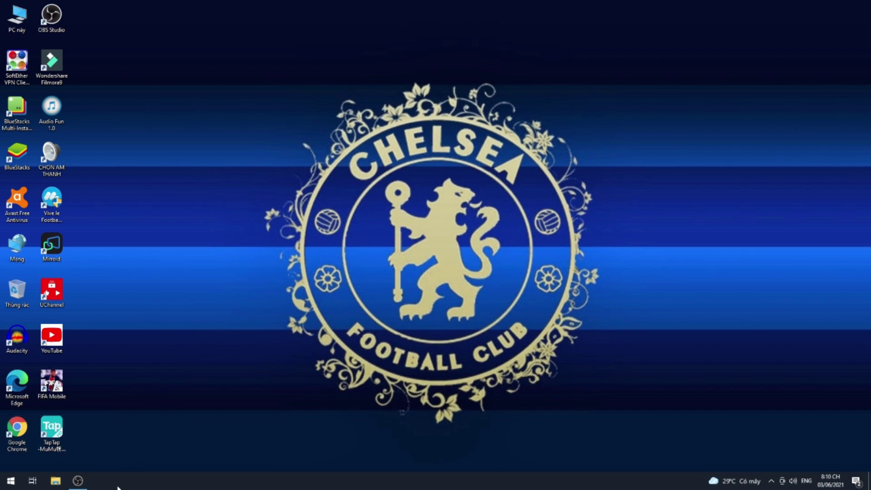
- Launch Chrome and go to vlf.163.com
double_click(17, 440)
left_click(105, 24)
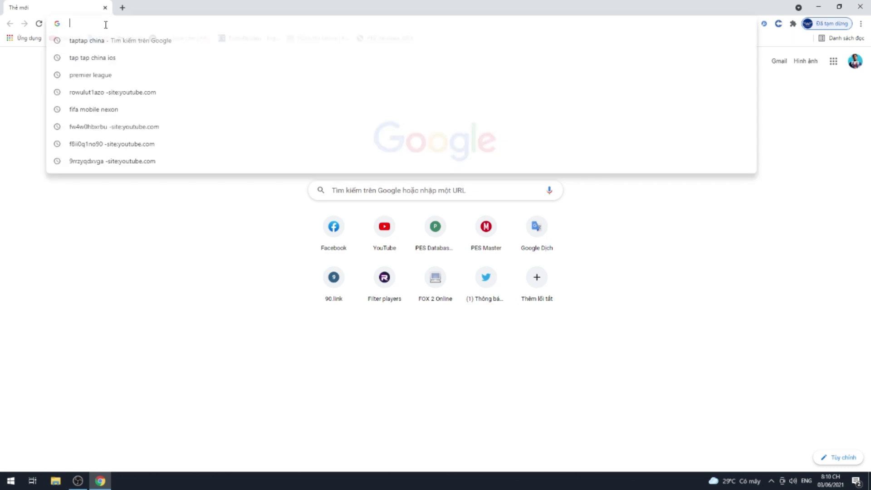
type("vlf")
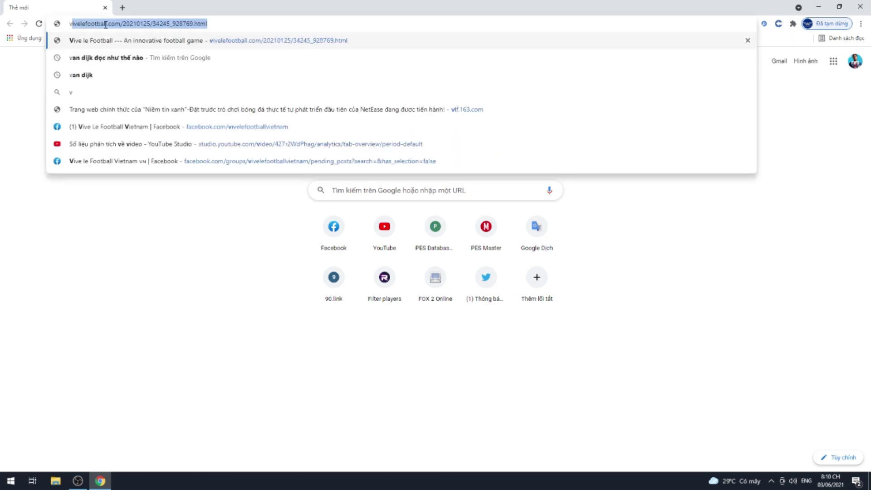
type(".164")
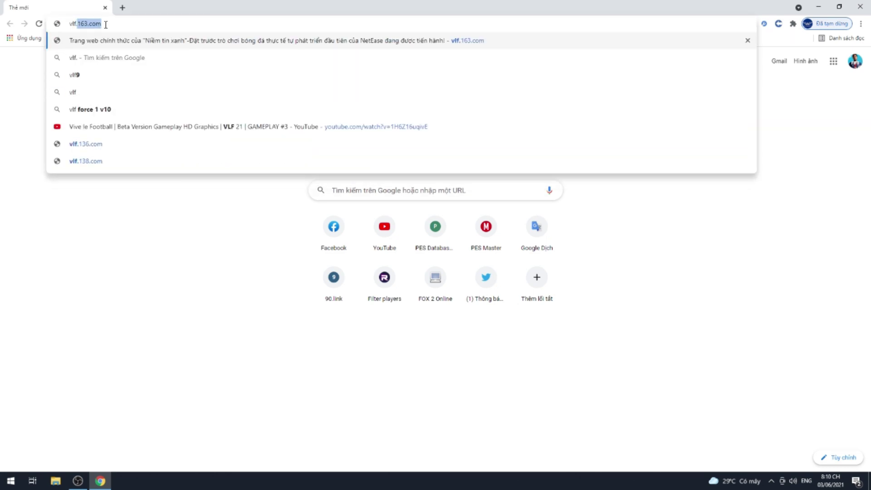
key("BackSpace")
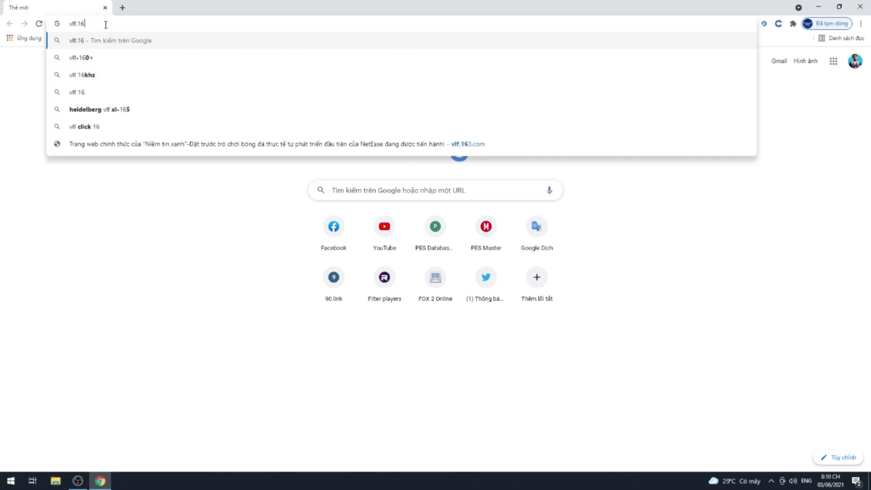
type("3.com")
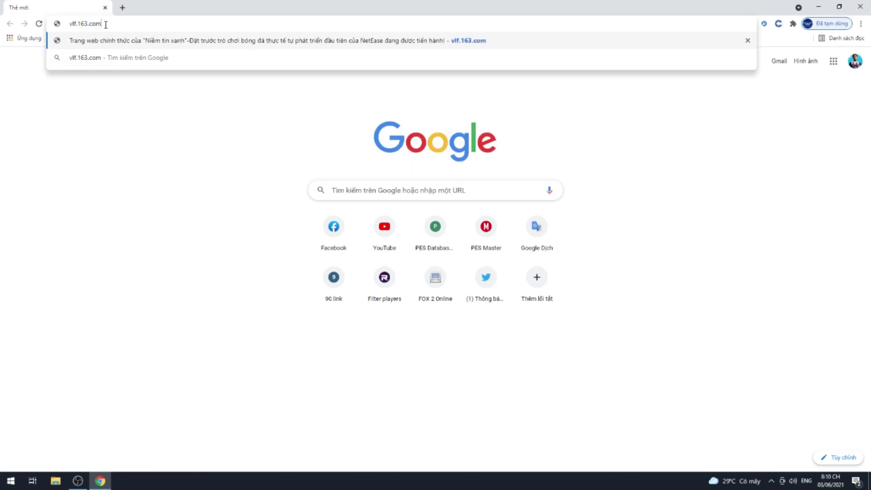
key("Return")
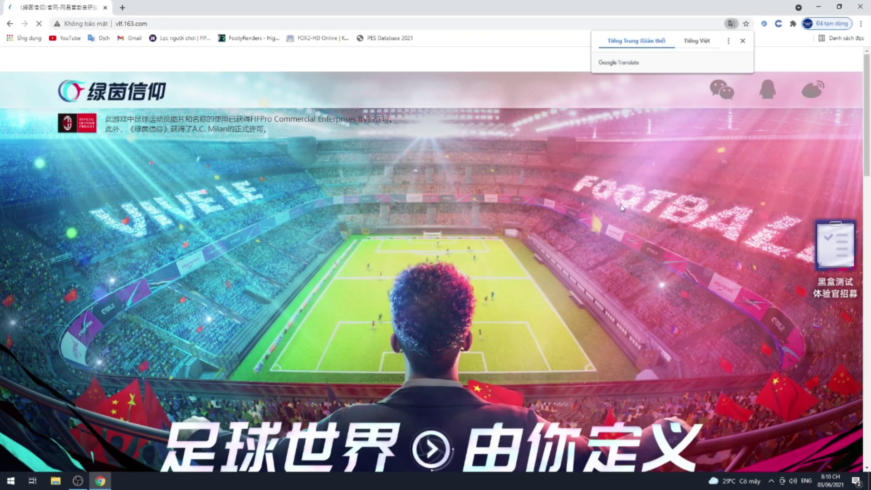
scroll(685, 208, "down", 3)
scroll(685, 208, "down", 8)
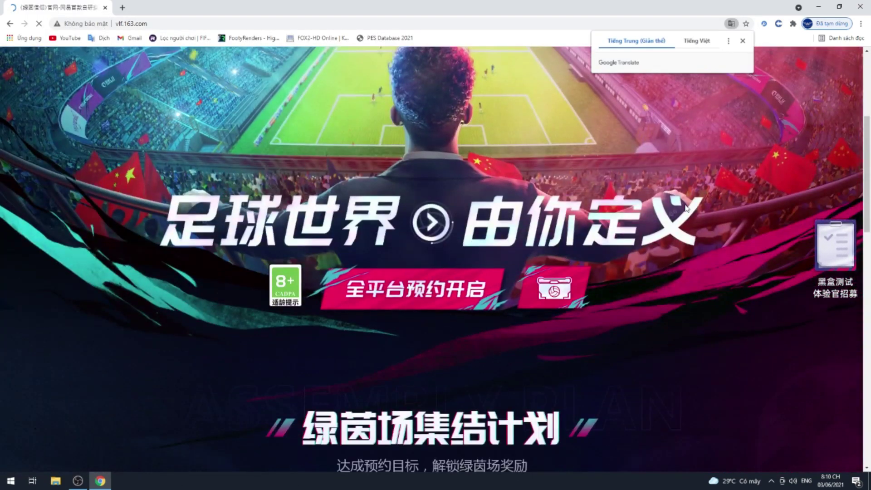
scroll(684, 203, "up", 2)
mouse_move(565, 159)
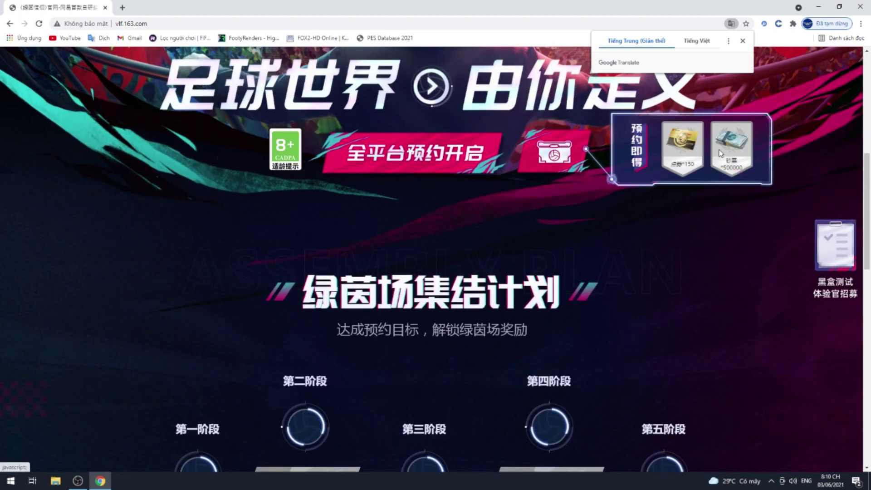
mouse_move(724, 140)
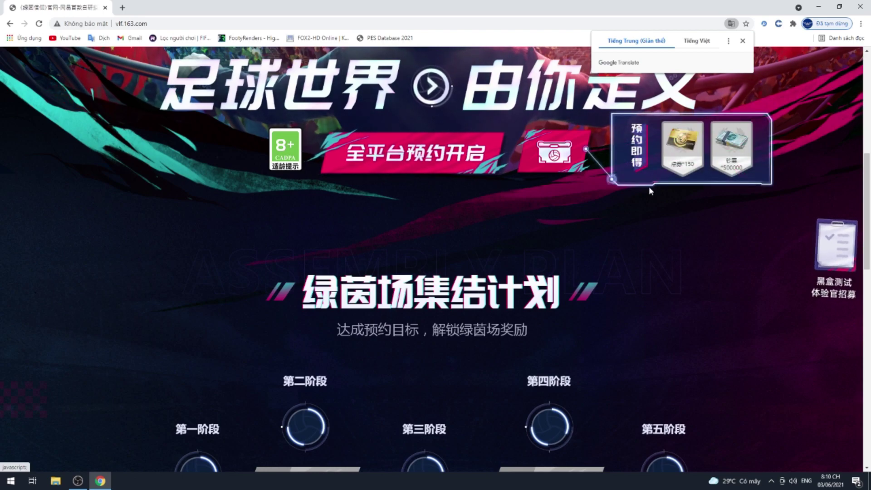
scroll(649, 186, "down", 4)
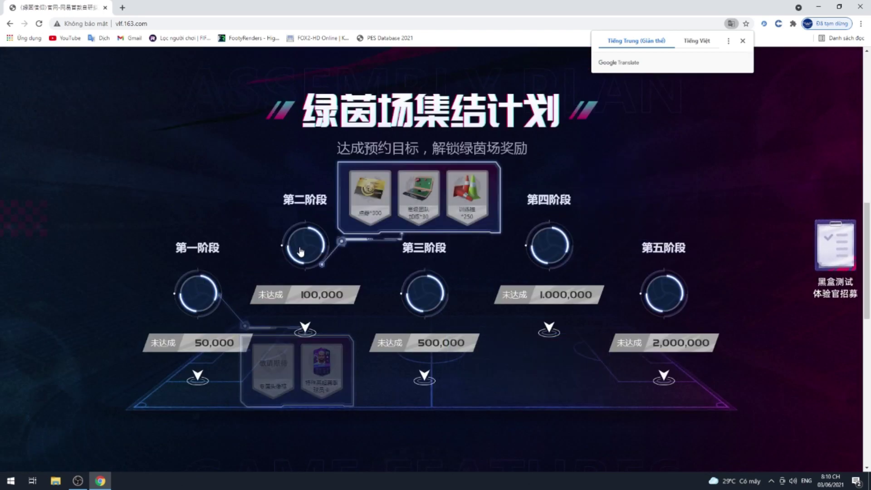
mouse_move(422, 309)
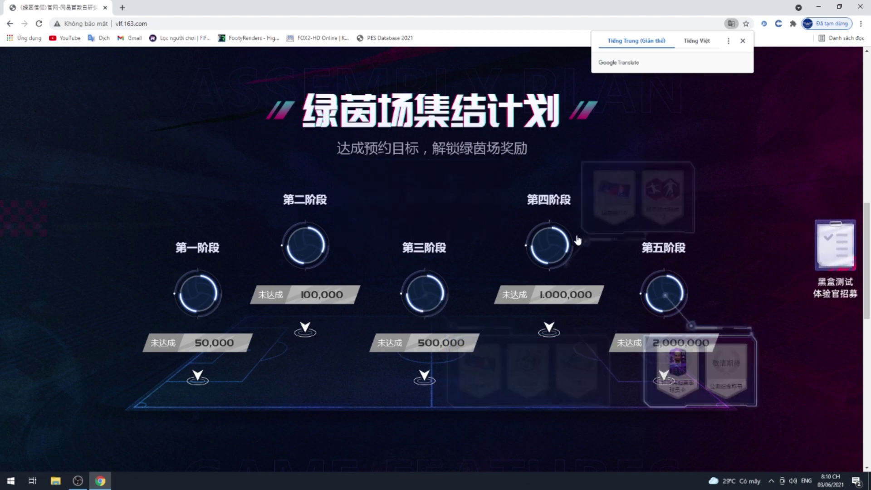
mouse_move(661, 284)
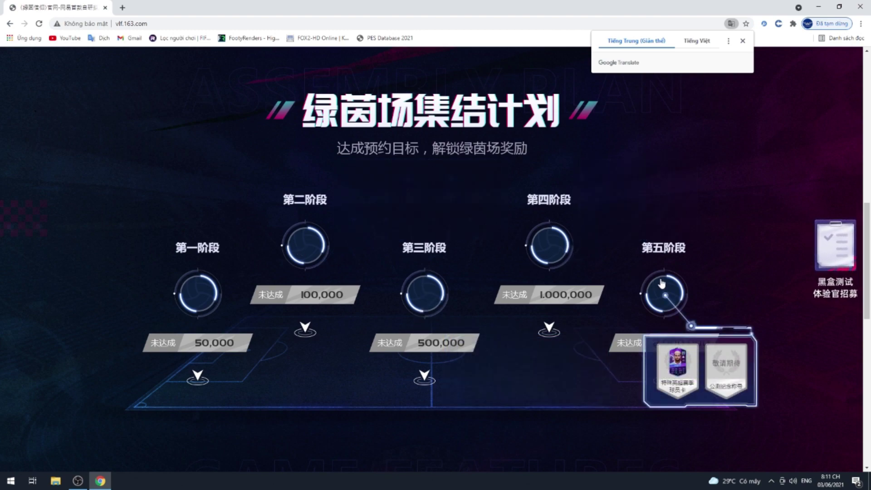
mouse_move(560, 263)
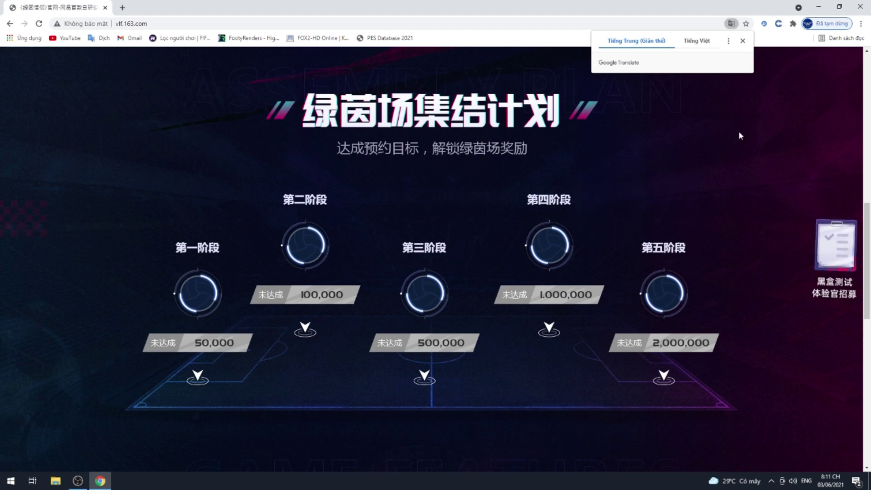
scroll(672, 204, "up", 2)
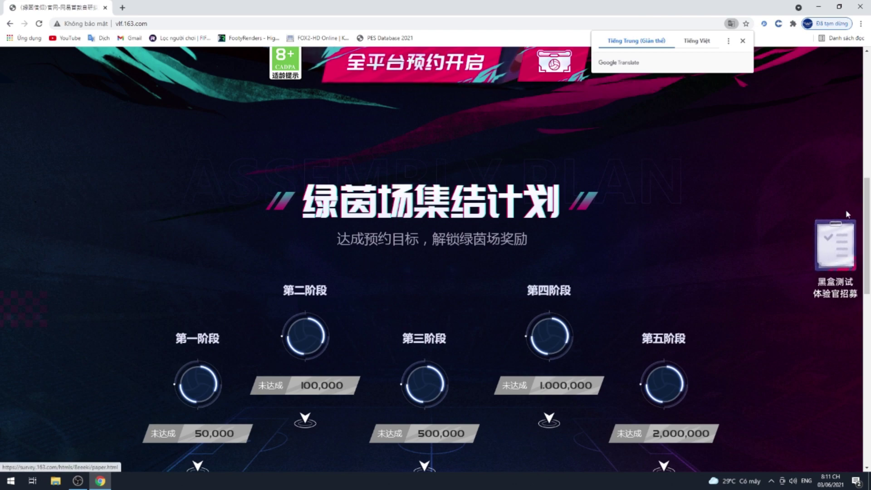
- Open the 黑盒测试体验官招募 survey in a new tab, translate it into Tiếng Việt, and read through it
left_click(836, 245)
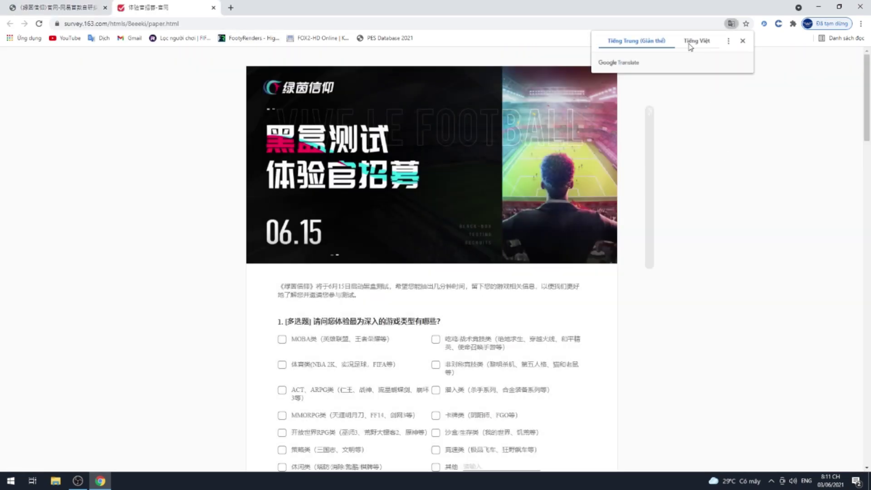
left_click(690, 43)
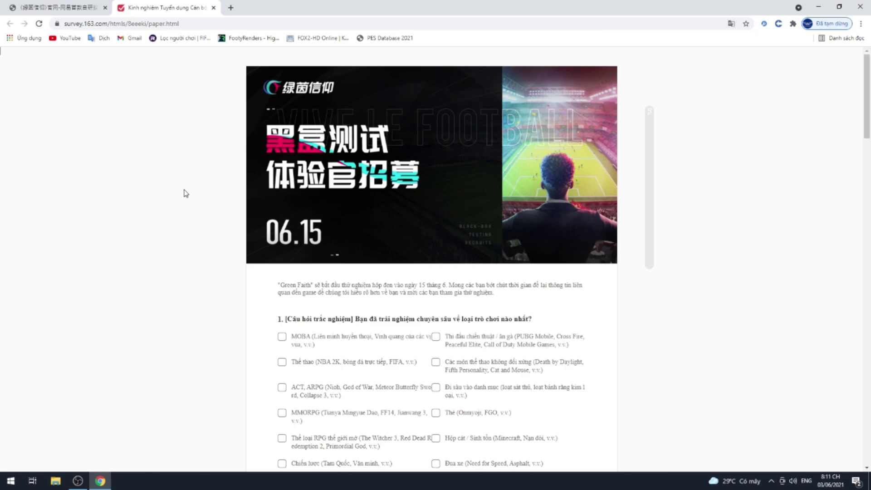
scroll(385, 198, "down", 2)
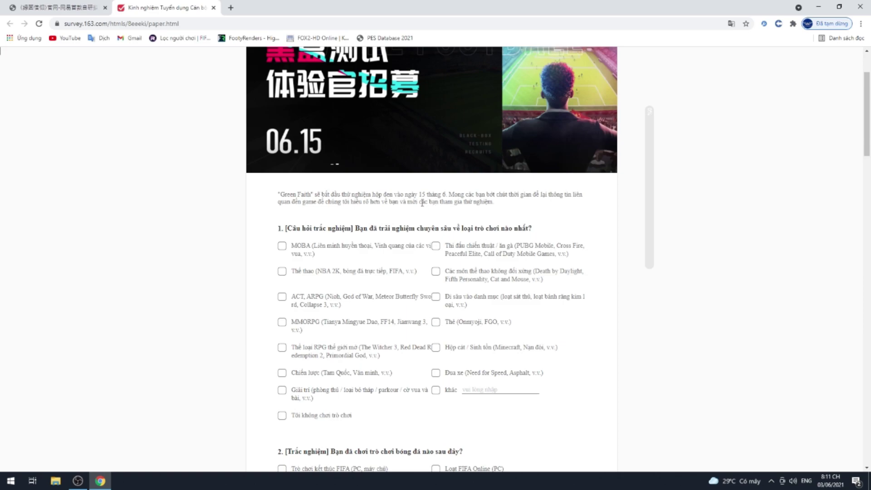
left_click_drag(422, 203, 490, 203)
left_click(494, 204)
scroll(376, 217, "down", 2)
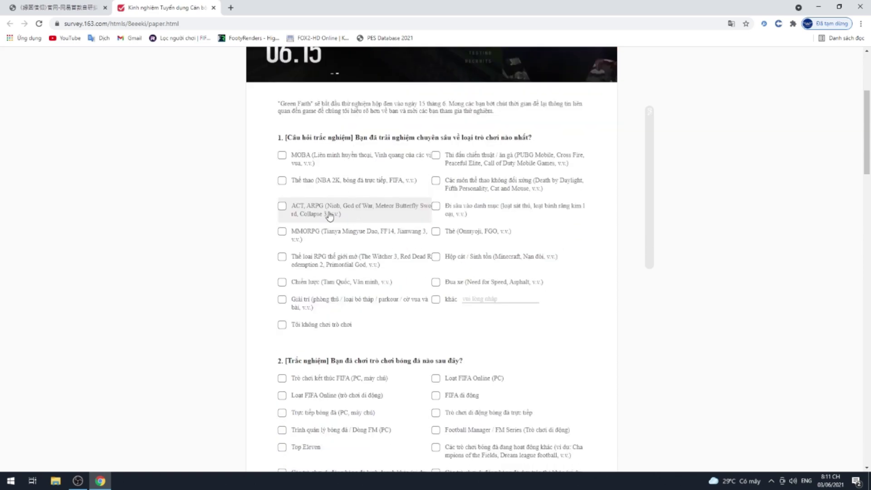
scroll(364, 140, "up", 2)
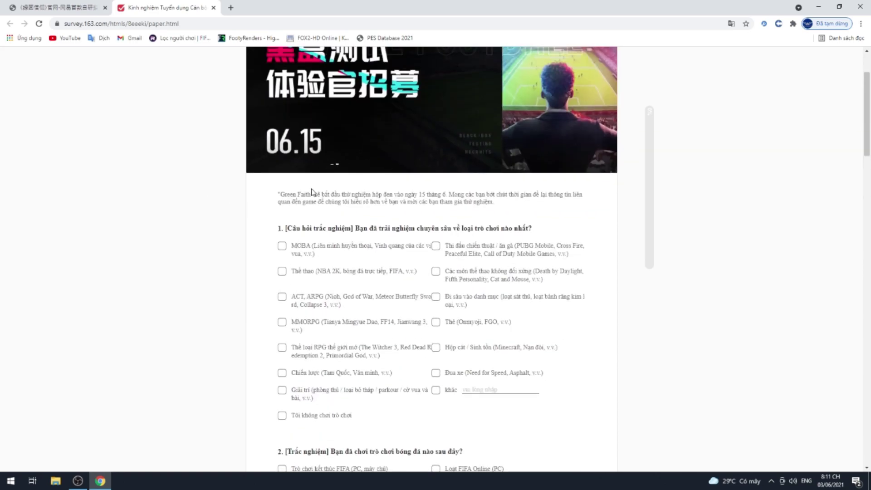
scroll(230, 233, "down", 1)
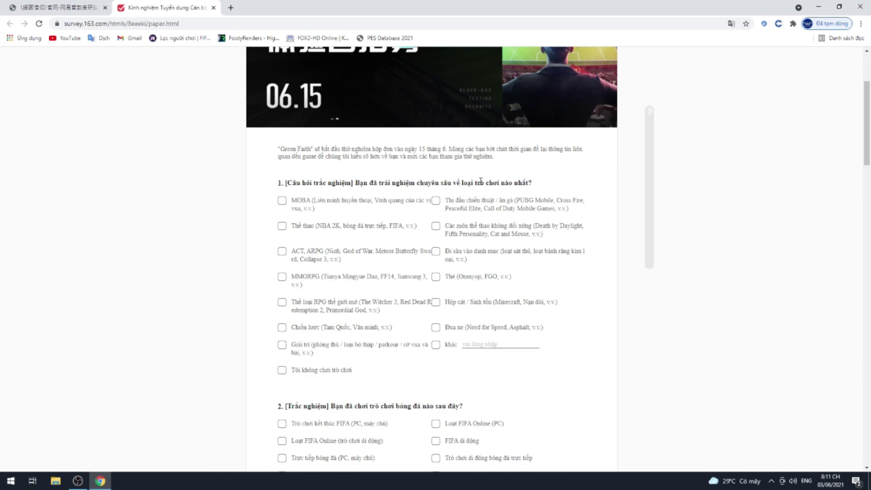
scroll(558, 181, "down", 2)
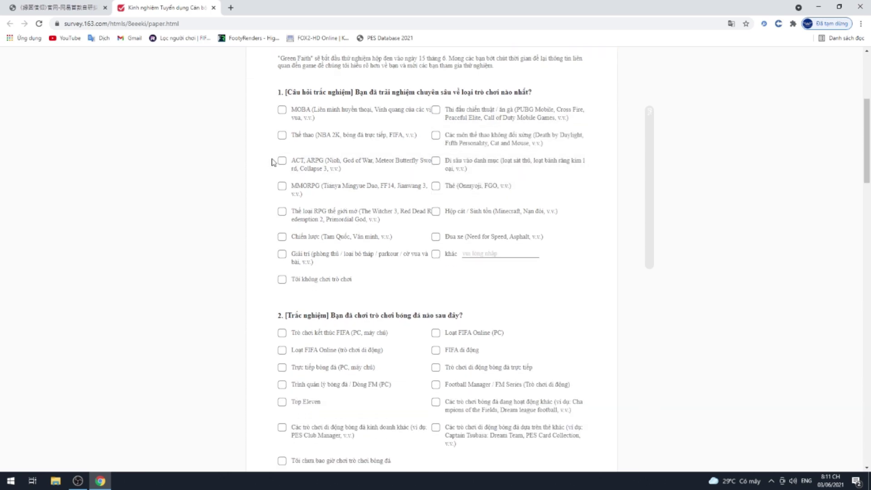
- Tick Thể thao as the played game genre in question 1
left_click(286, 137)
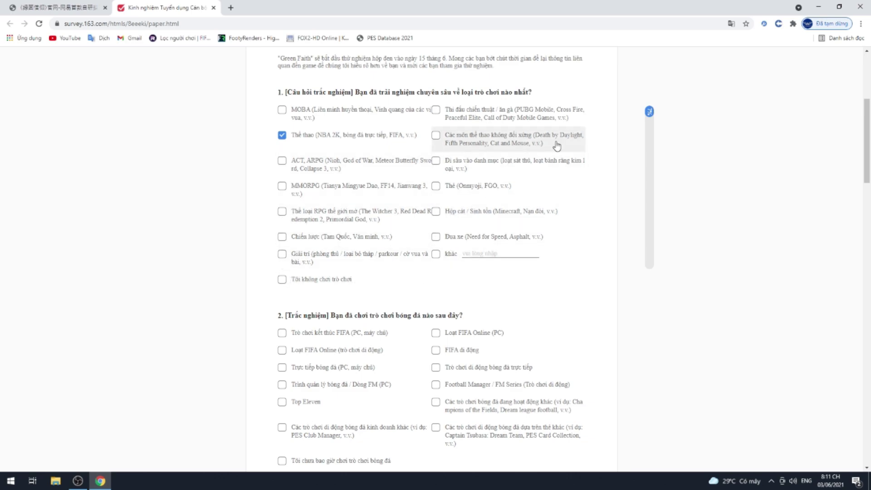
scroll(807, 179, "down", 1)
scroll(807, 178, "up", 1)
scroll(719, 194, "down", 3)
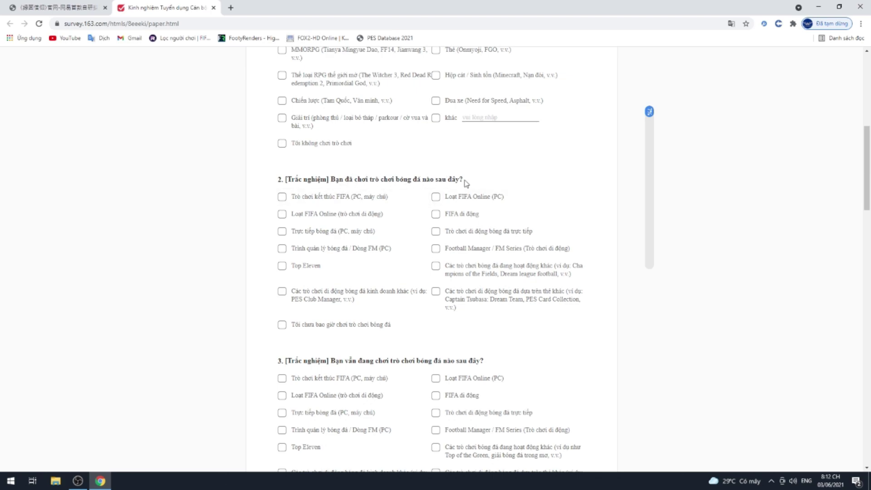
- In question 2, tick every football game: FIFA, FIFA Online, FM, Top Eleven, live, card-based and others
left_click(281, 197)
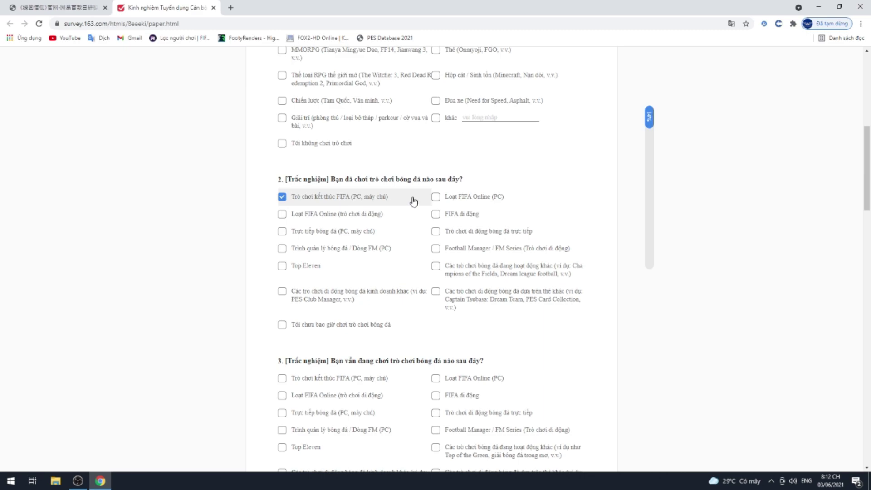
left_click(435, 197)
left_click(435, 214)
left_click(436, 231)
left_click(436, 249)
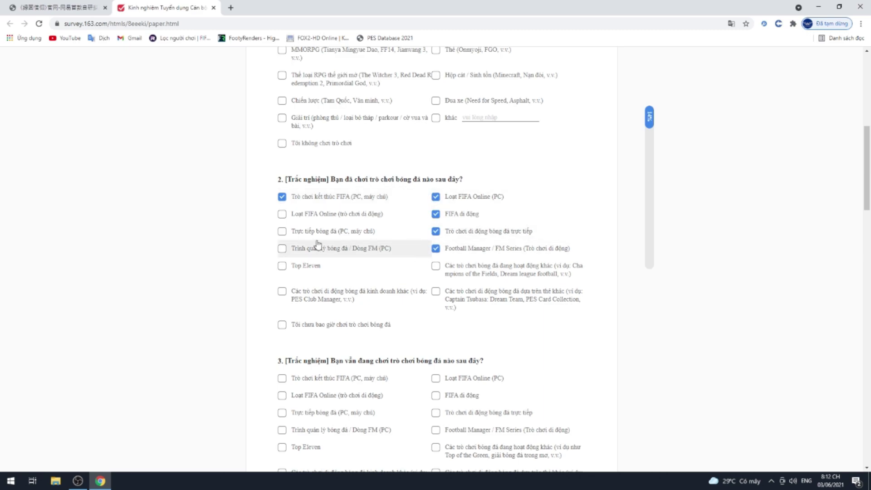
left_click(281, 248)
left_click(281, 230)
left_click(281, 215)
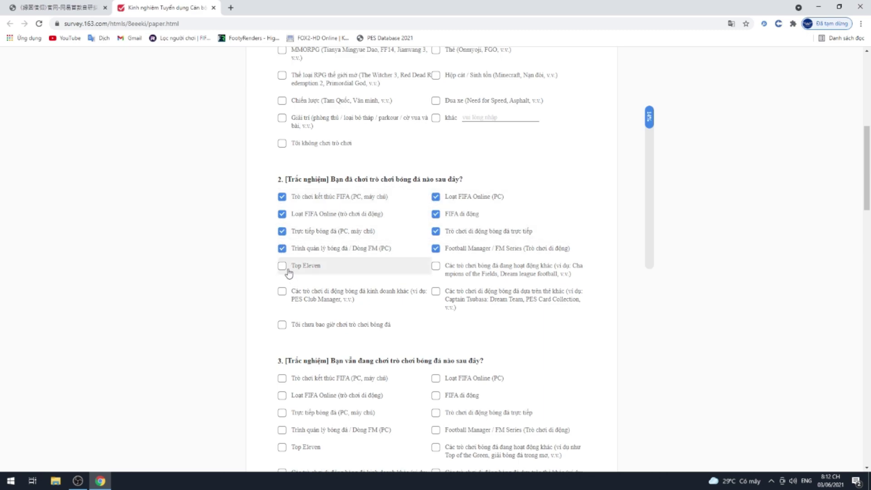
left_click(281, 265)
left_click(282, 291)
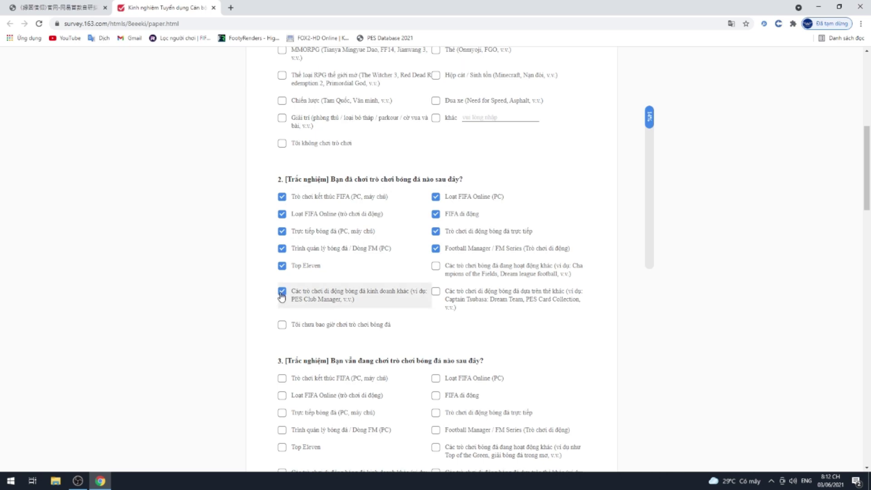
left_click(436, 291)
left_click(436, 272)
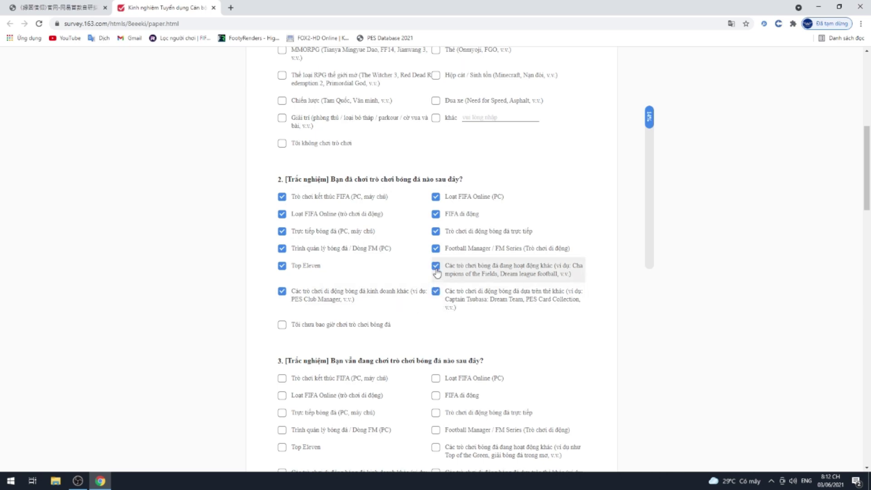
scroll(463, 267, "down", 2)
scroll(568, 217, "down", 3)
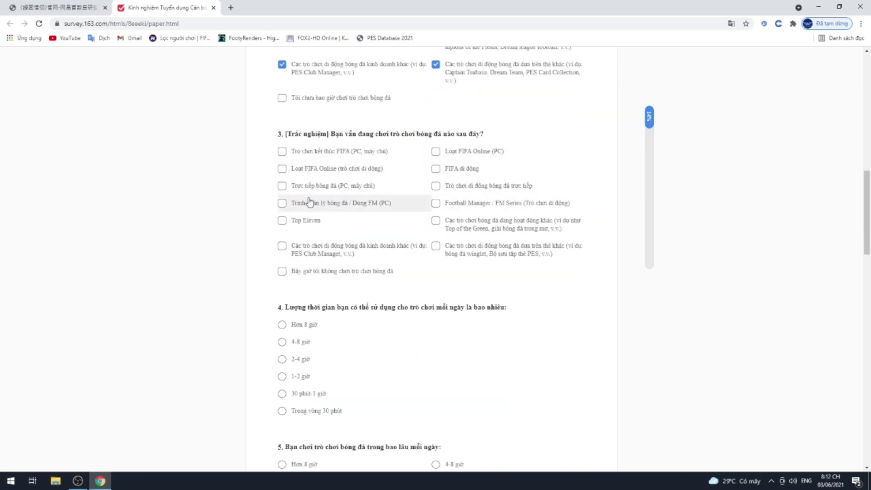
- In question 3, tick all listed football games except 'not playing football games now'
left_click(284, 169)
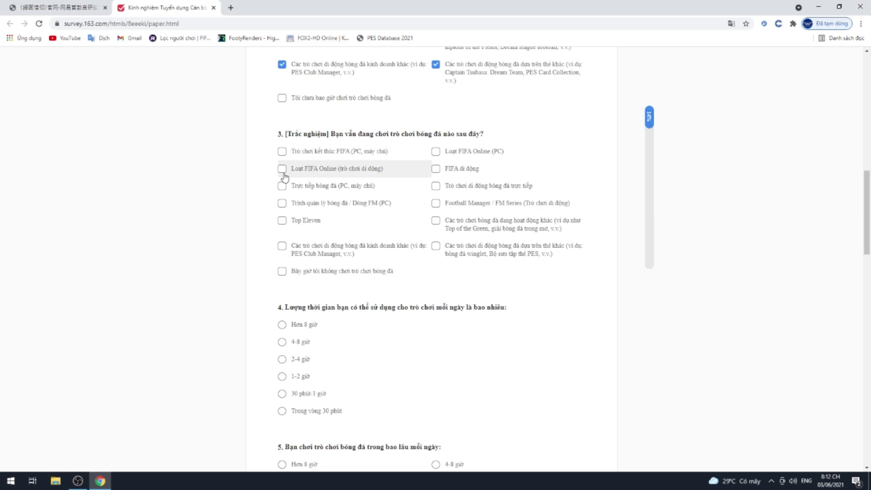
left_click(284, 155)
left_click(436, 168)
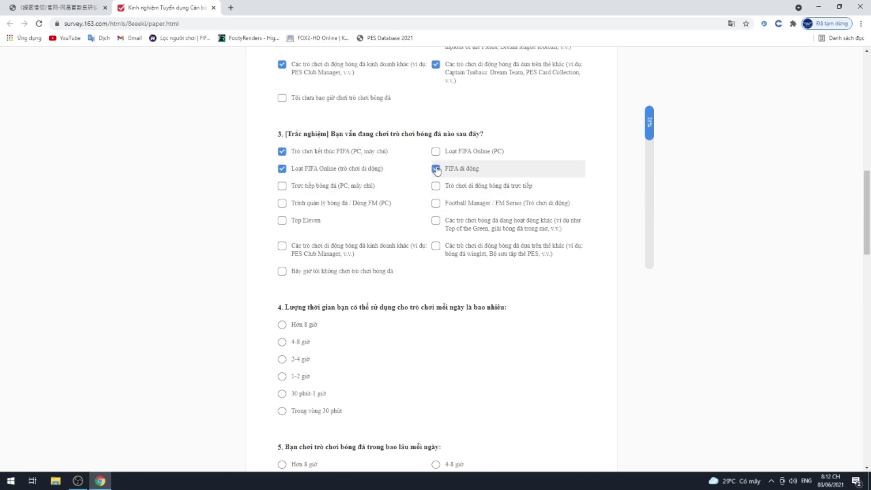
left_click(436, 151)
left_click(436, 221)
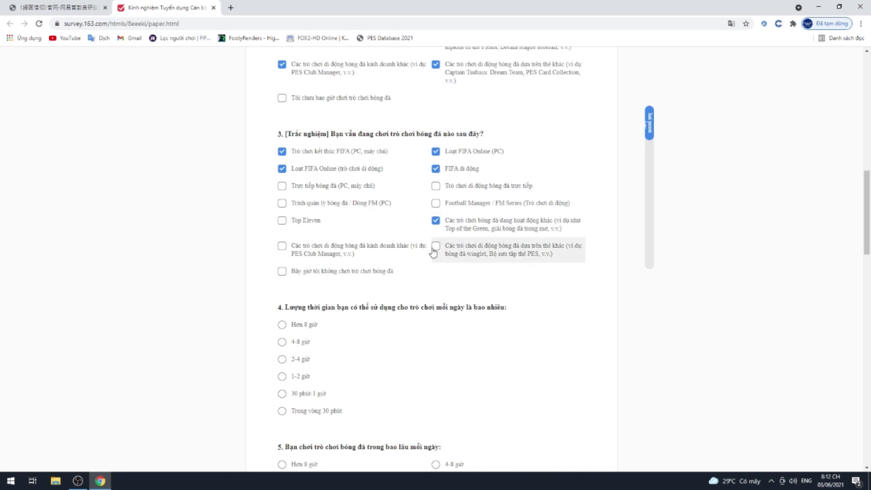
left_click(436, 246)
left_click(436, 203)
left_click(436, 186)
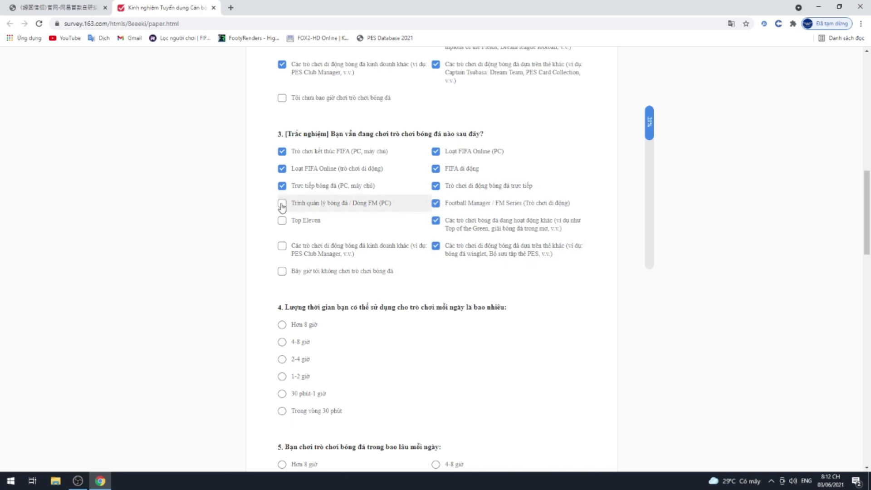
left_click(282, 204)
left_click(281, 220)
left_click(282, 246)
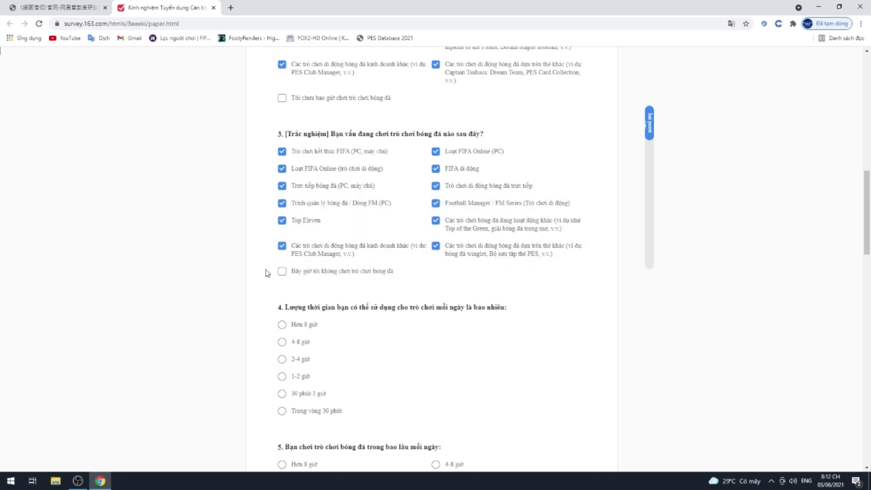
- Answer 2-4 giờ available game time, 1-2 giờ daily football play, and 5-10 phút per match
scroll(221, 275, "down", 2)
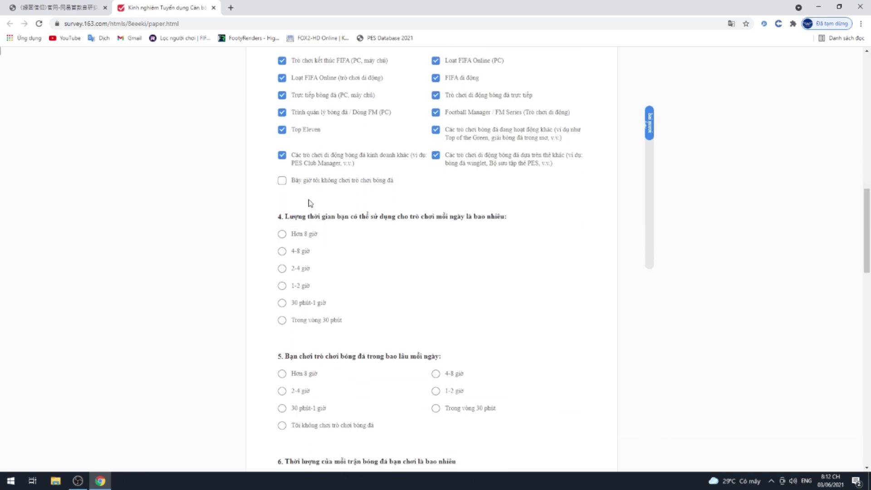
scroll(223, 241, "down", 1)
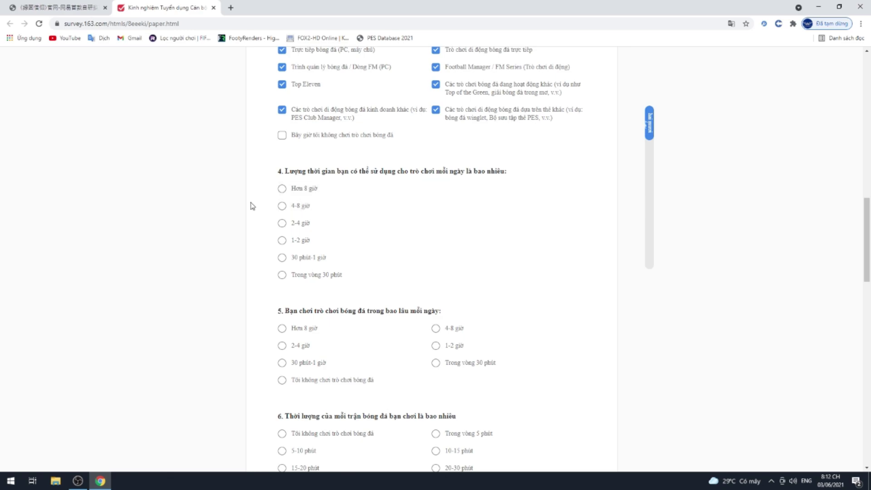
left_click(282, 226)
scroll(188, 237, "down", 3)
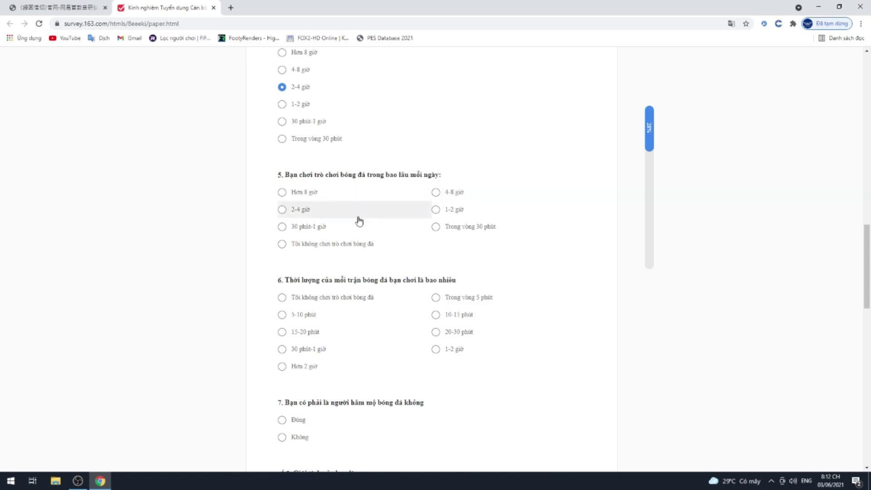
left_click(437, 211)
scroll(172, 230, "down", 3)
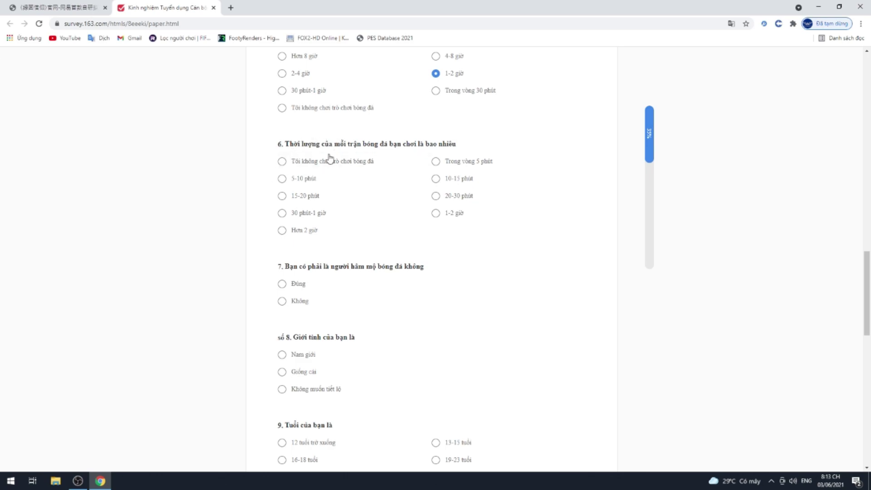
left_click(282, 178)
- Answer yes to being a football fan and tick watching matches, following news and buying accessories
scroll(237, 190, "down", 2)
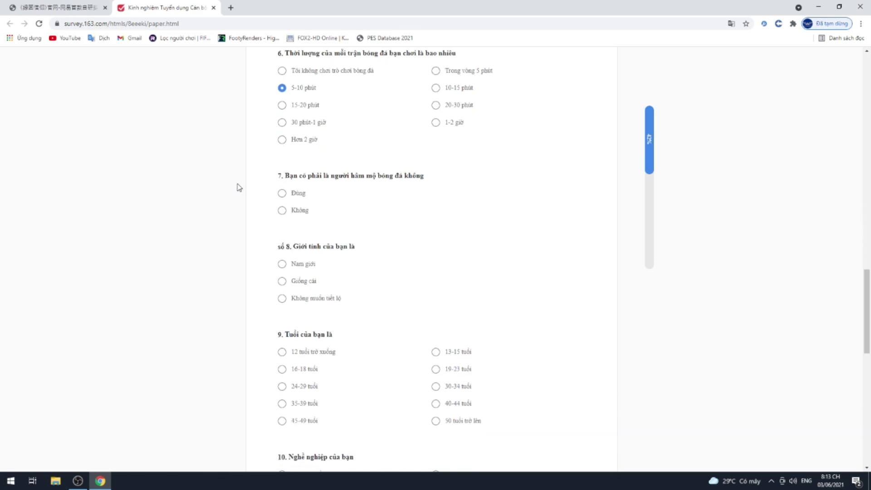
left_click(281, 196)
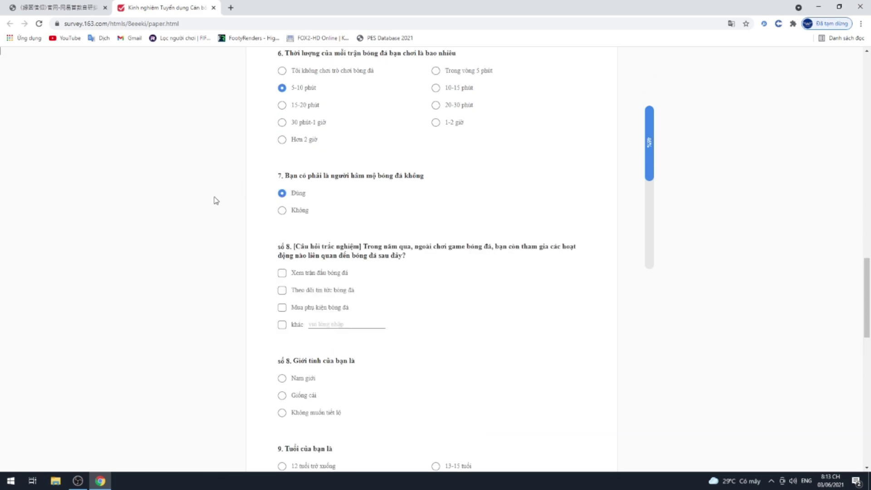
scroll(215, 200, "down", 2)
left_click(282, 183)
left_click(282, 200)
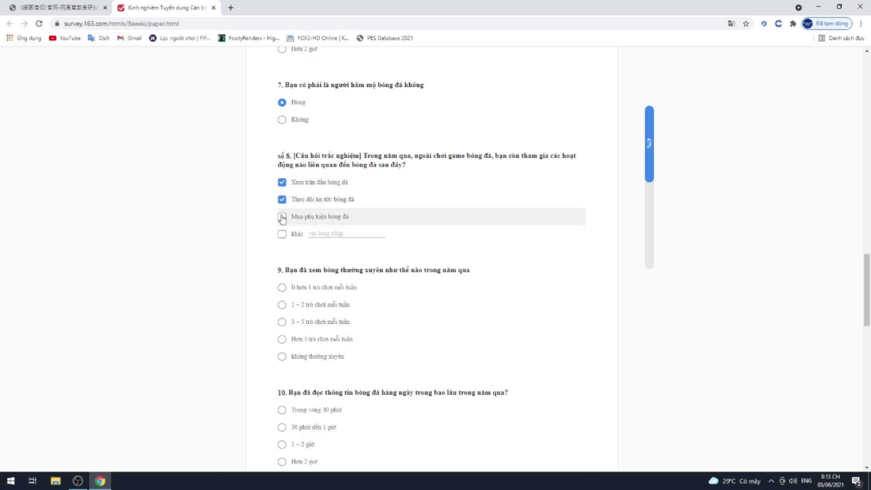
left_click(281, 217)
- Choose 3~5 matches watched weekly, 1~2 giờ daily news reading, and 1001-2000 nhân dân tệ spending
scroll(230, 210, "down", 4)
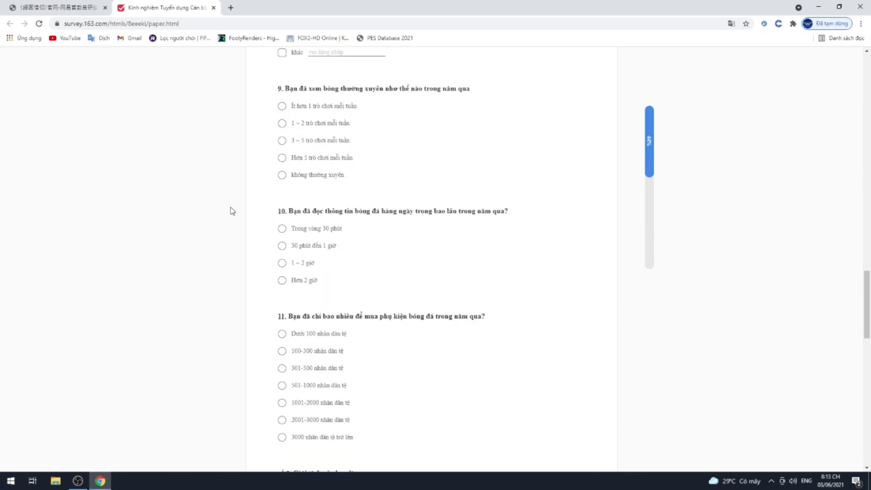
left_click(281, 142)
scroll(260, 197, "down", 1)
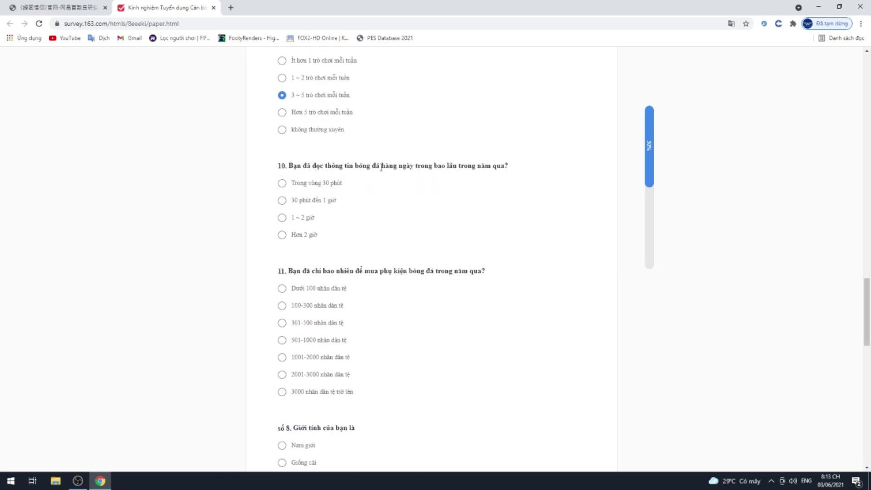
left_click(281, 218)
scroll(218, 212, "down", 2)
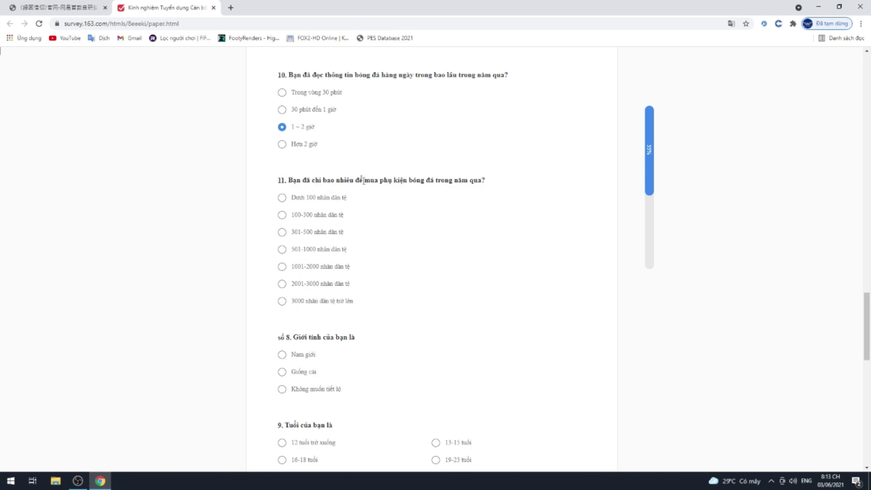
scroll(179, 207, "down", 1)
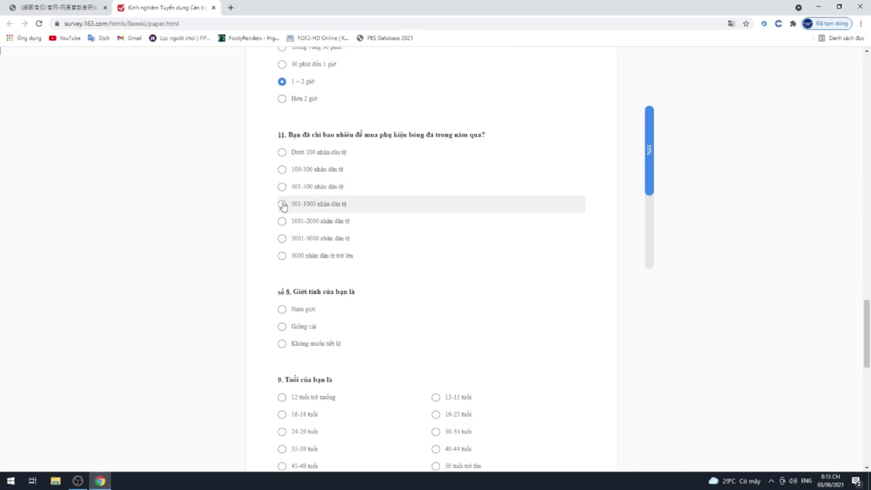
left_click(282, 220)
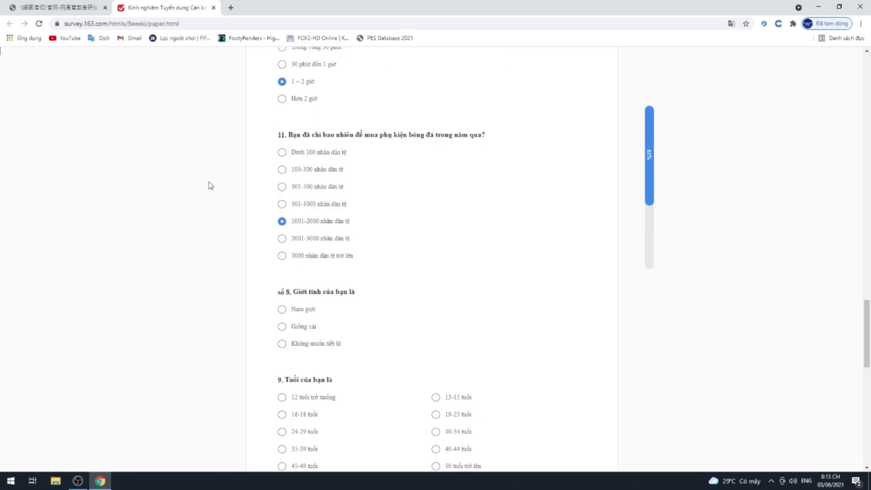
- Set gender to Nam giới and age to 19-23 tuổi
scroll(210, 185, "down", 1)
left_click(280, 263)
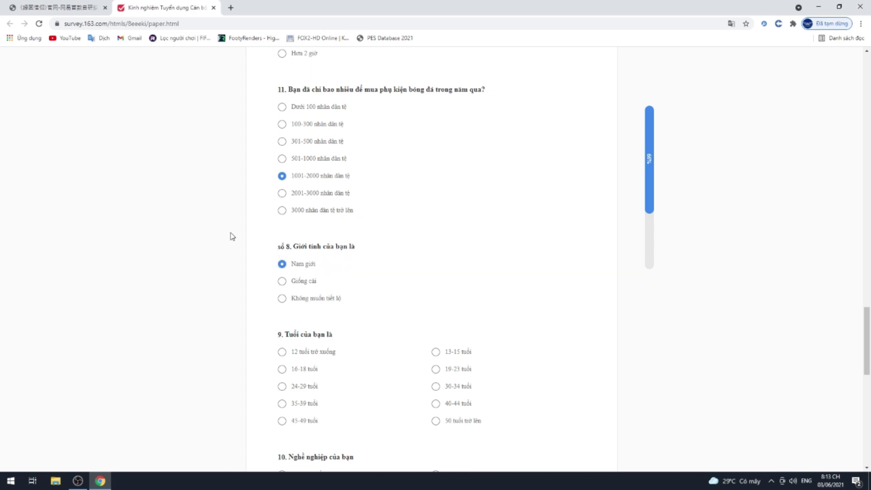
scroll(202, 214, "down", 4)
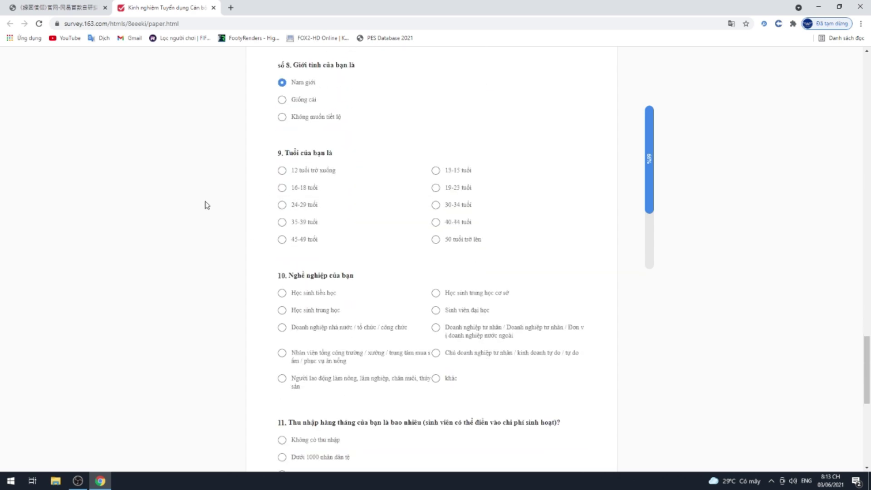
left_click(436, 189)
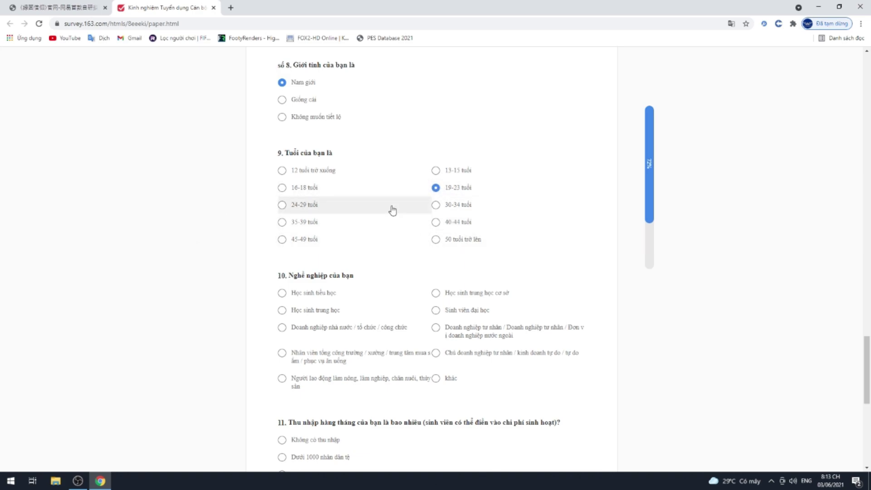
- Choose private business owner / self-employed as occupation and 5000-9999 as monthly income
scroll(182, 233, "down", 3)
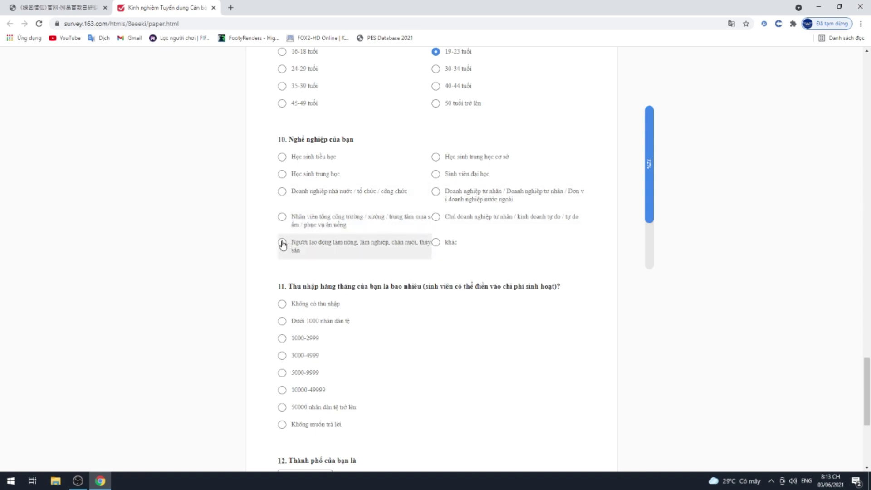
scroll(222, 245, "down", 1)
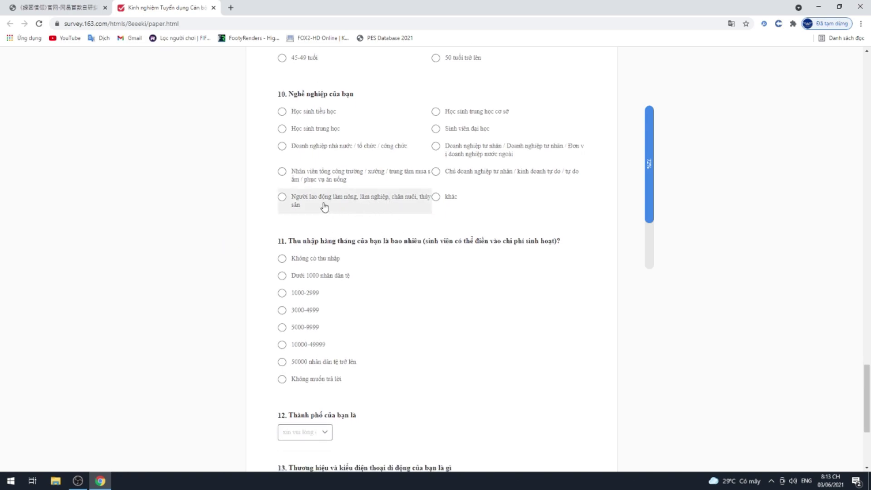
left_click(435, 175)
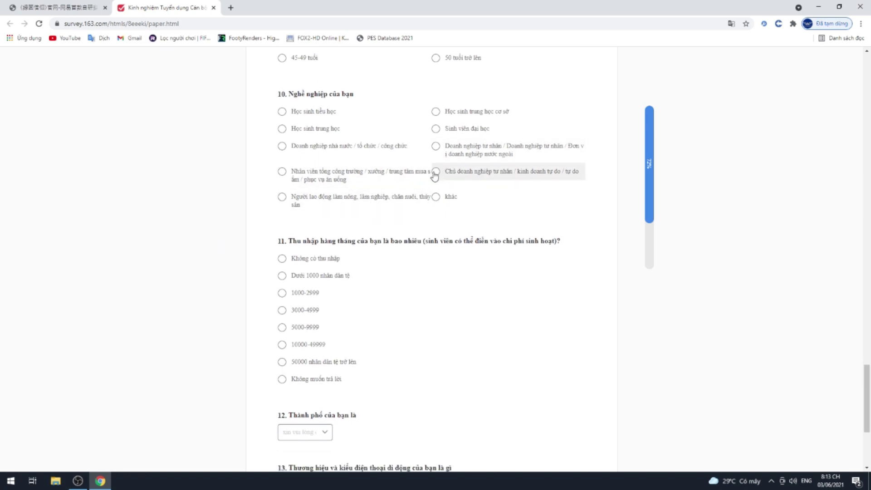
scroll(408, 168, "down", 2)
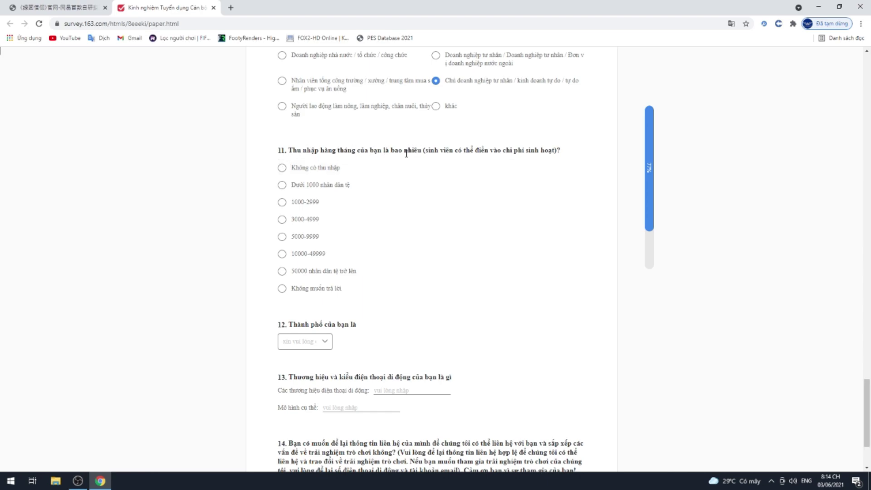
left_click(281, 236)
scroll(239, 208, "down", 3)
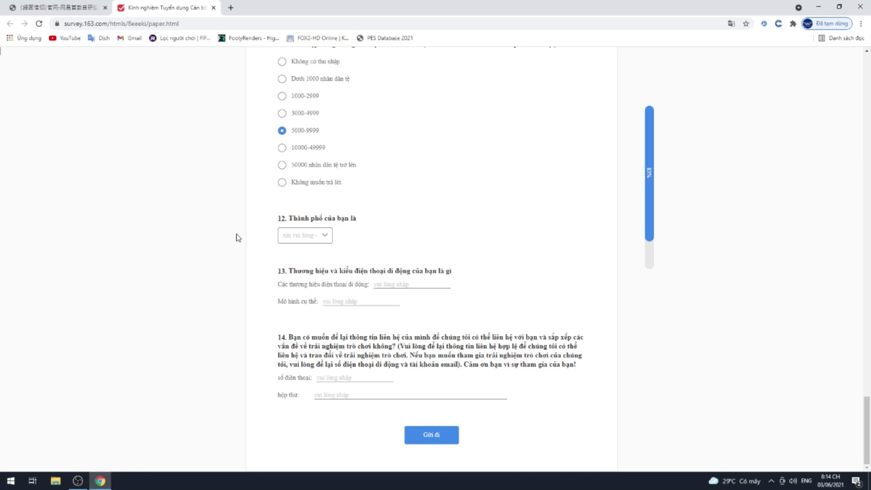
- Set question 12's location to Bắc Kinh province, Bắc Kinh city, and Quận Xicheng district
left_click(303, 239)
scroll(306, 279, "down", 8)
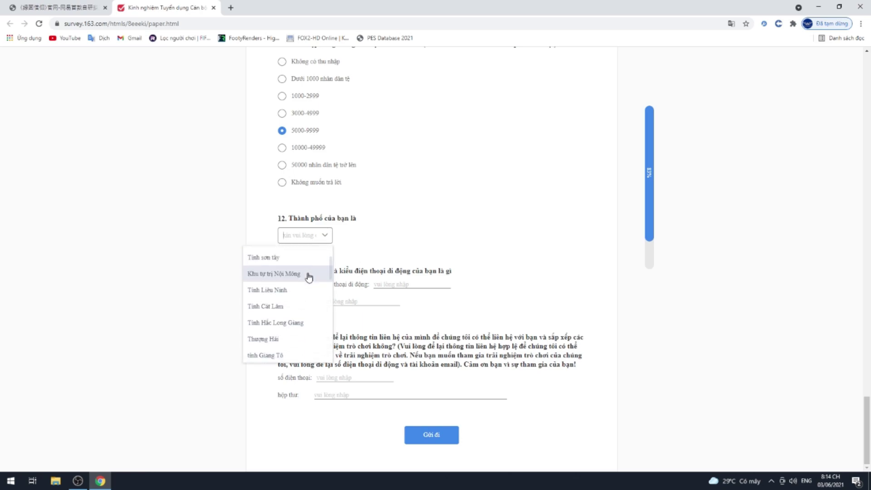
scroll(308, 286, "down", 3)
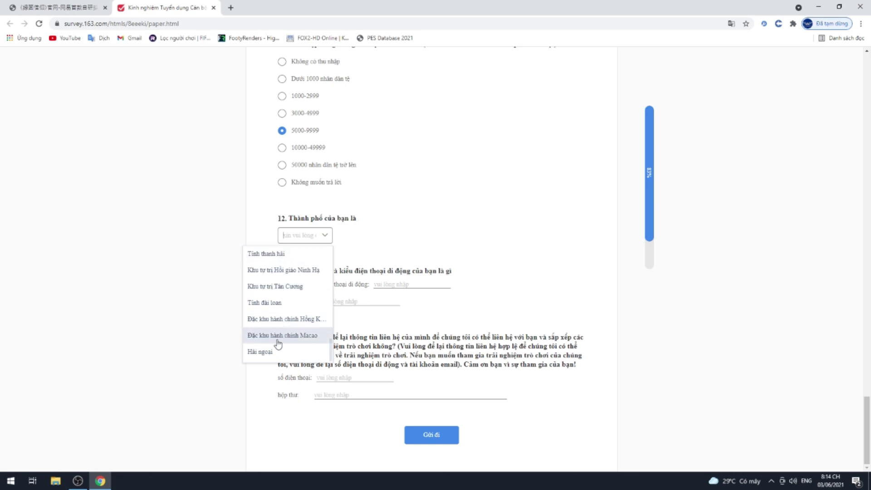
scroll(278, 344, "up", 10)
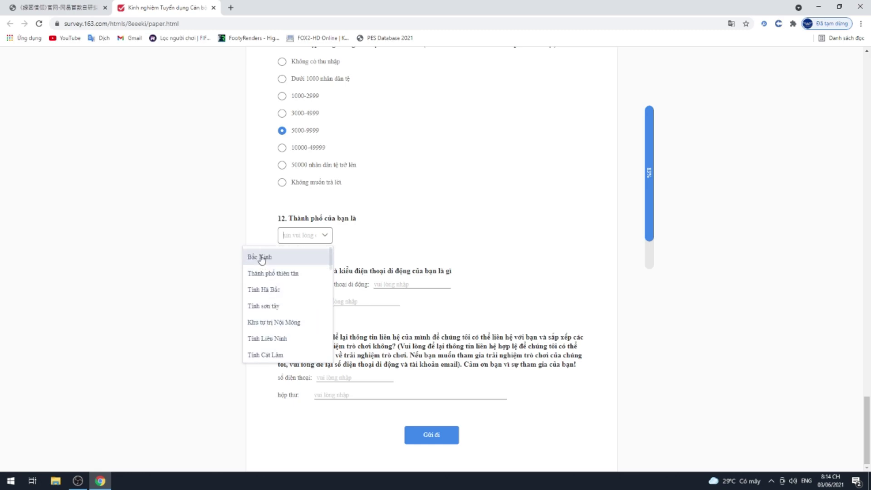
left_click(261, 254)
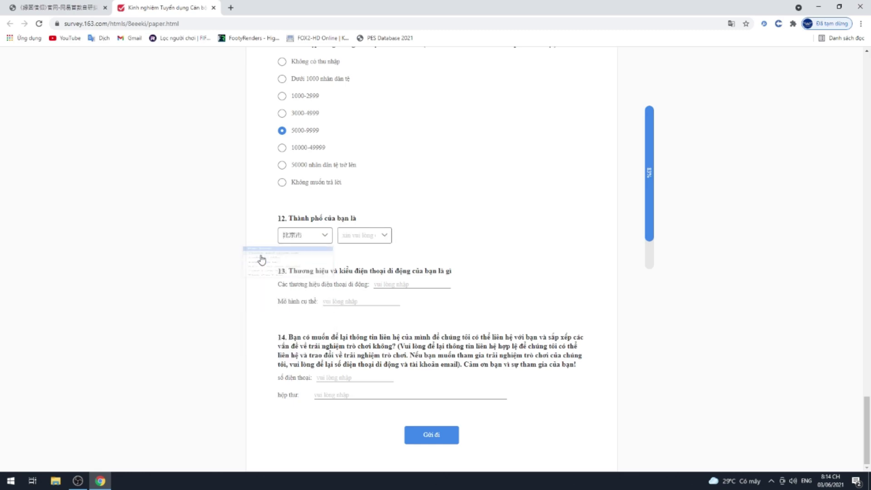
left_click(363, 236)
left_click(365, 261)
left_click(418, 235)
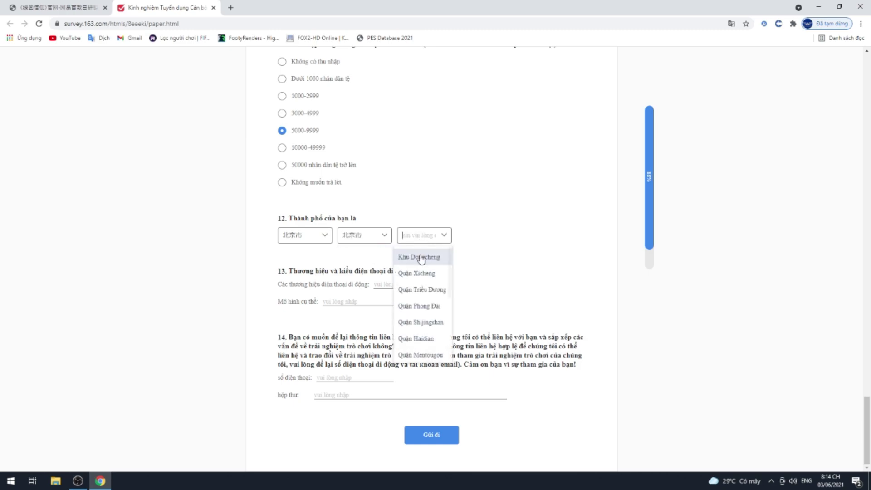
scroll(416, 272, "down", 3)
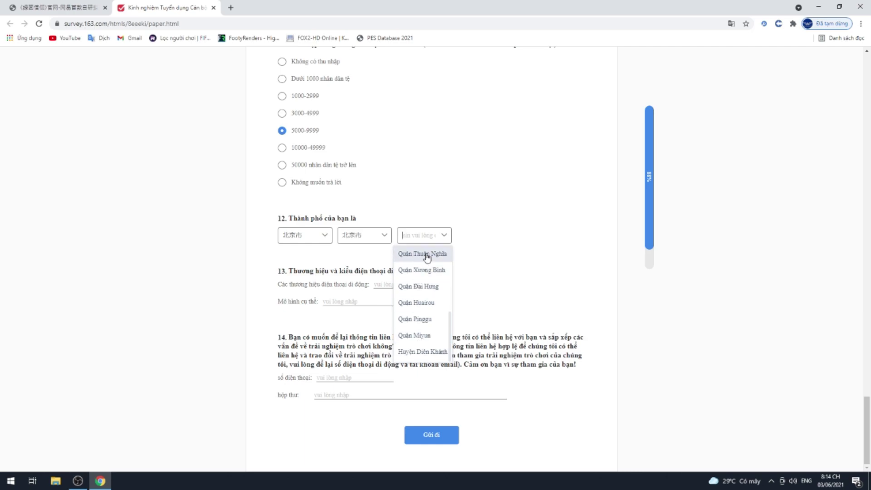
scroll(422, 290, "up", 5)
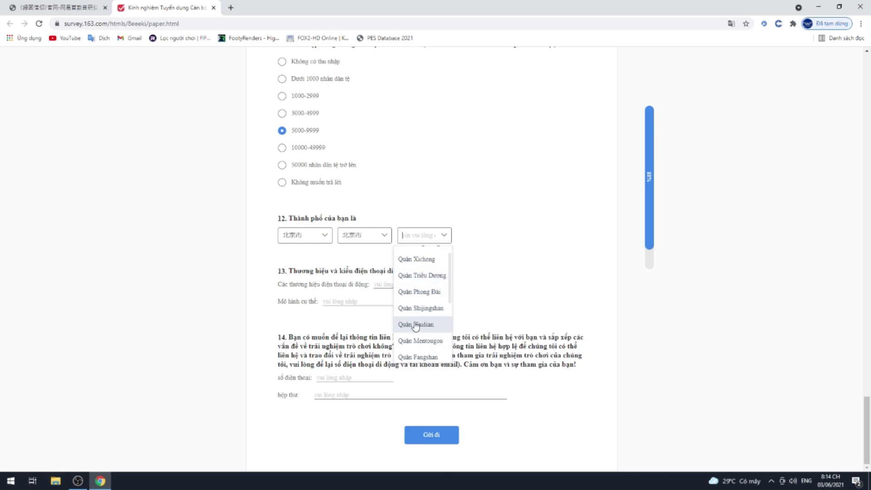
scroll(415, 323, "up", 2)
left_click(421, 277)
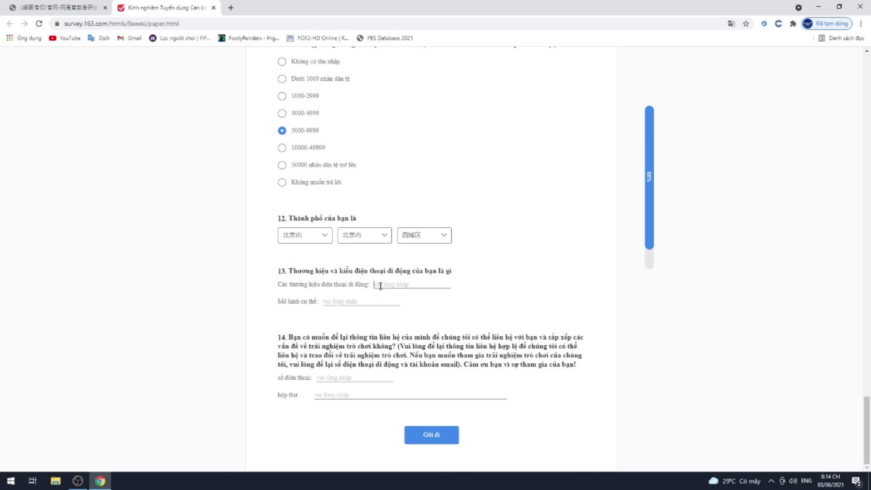
- Enter Redmi Note 9s as the phone brand and Android 10 as the model in question 13
type("Redmi Note 9s")
left_click(368, 302)
type("Android 10")
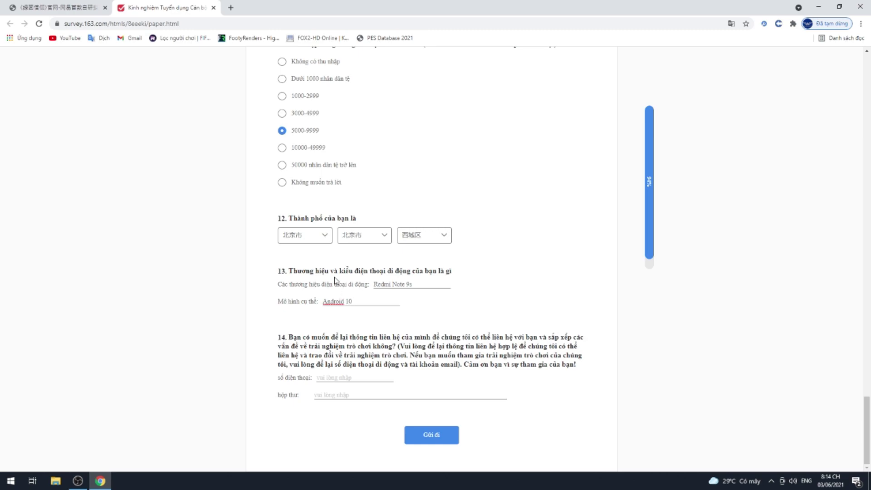
left_click(378, 358)
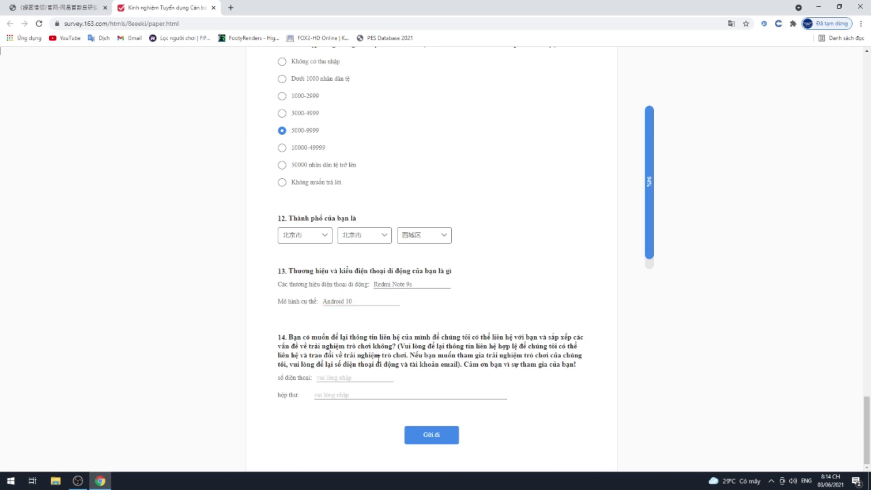
- Enter a local phone number, then clear it after the survey rejects it
left_click(358, 377)
left_click_drag(318, 378, 348, 378)
left_click(342, 395)
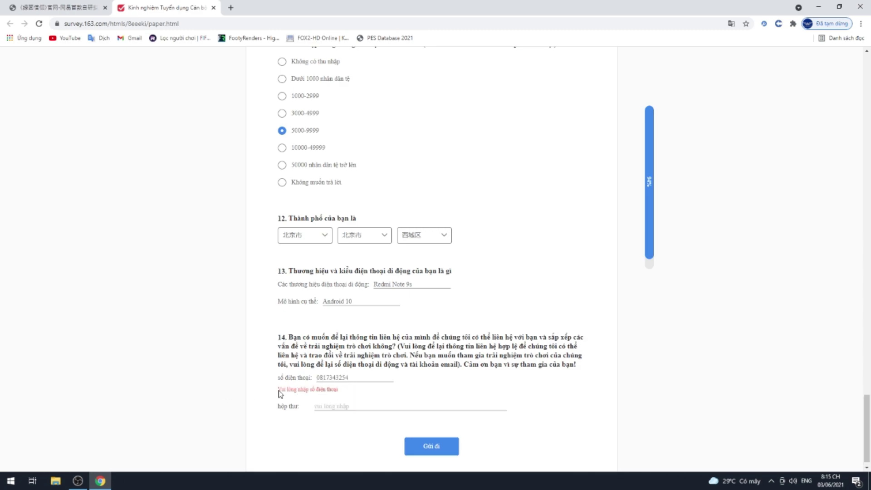
left_click_drag(286, 390, 332, 391)
left_click(253, 401)
left_click(321, 378)
key("BackSpace")
left_click_drag(364, 377, 252, 380)
key("BackSpace")
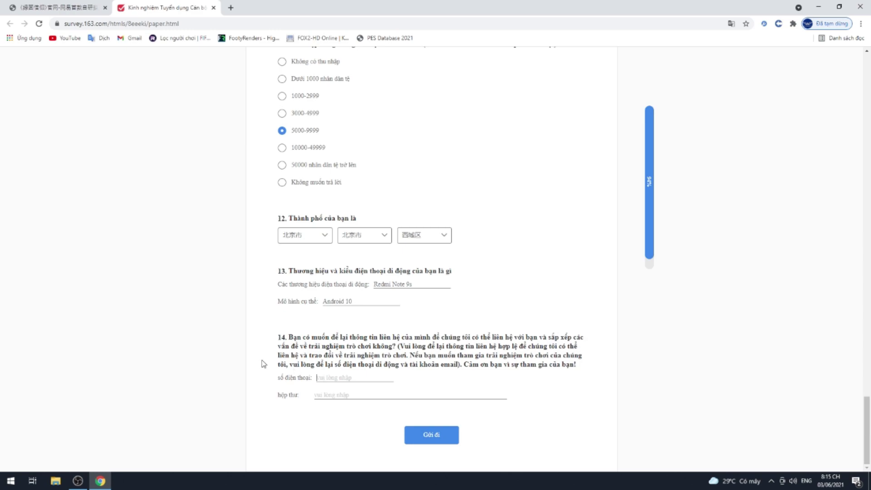
- Search 'so dien thoai ao t...' in a new tab and open MyTempSMS's Chinese numbers page
left_click(232, 8)
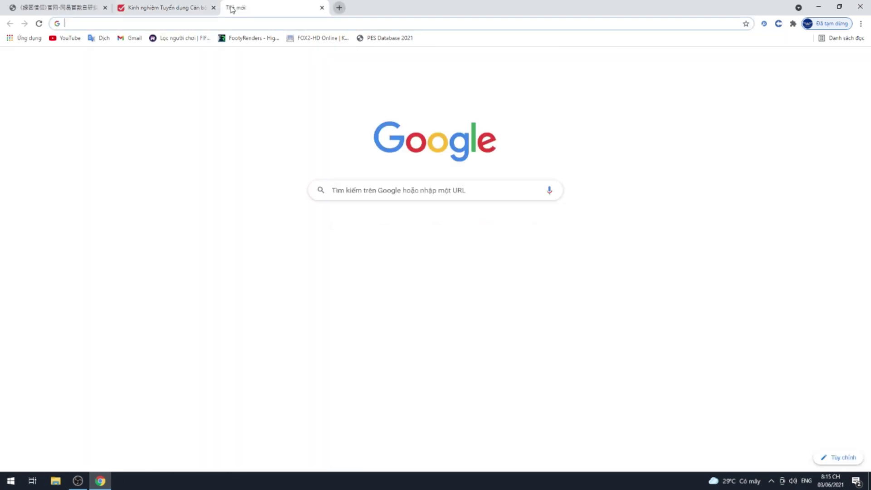
type("so dien thoai ")
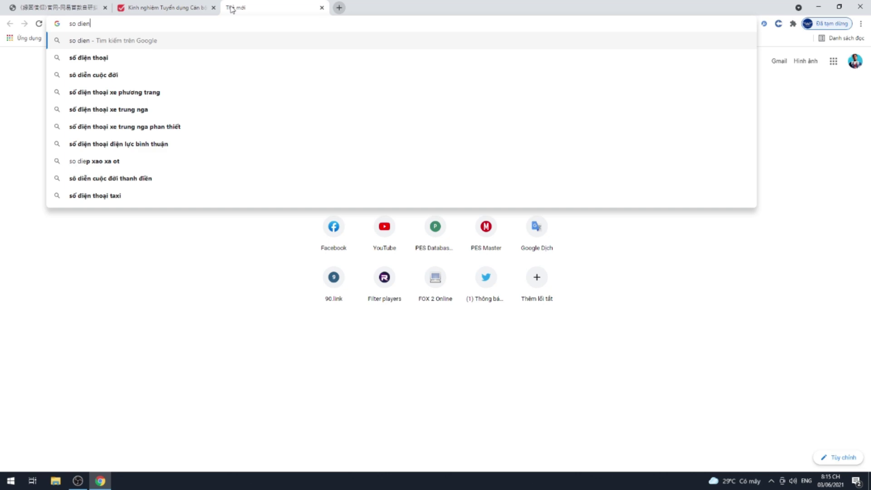
type("ao t")
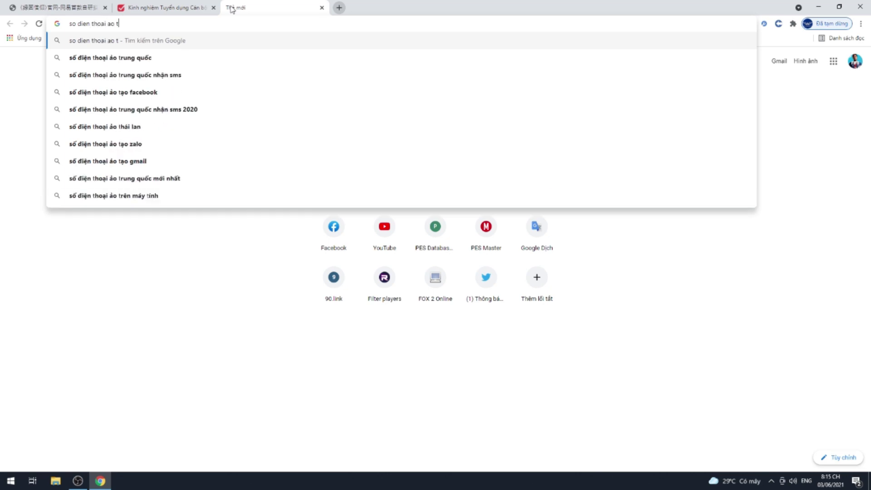
key("BackSpace")
type("t")
left_click(136, 58)
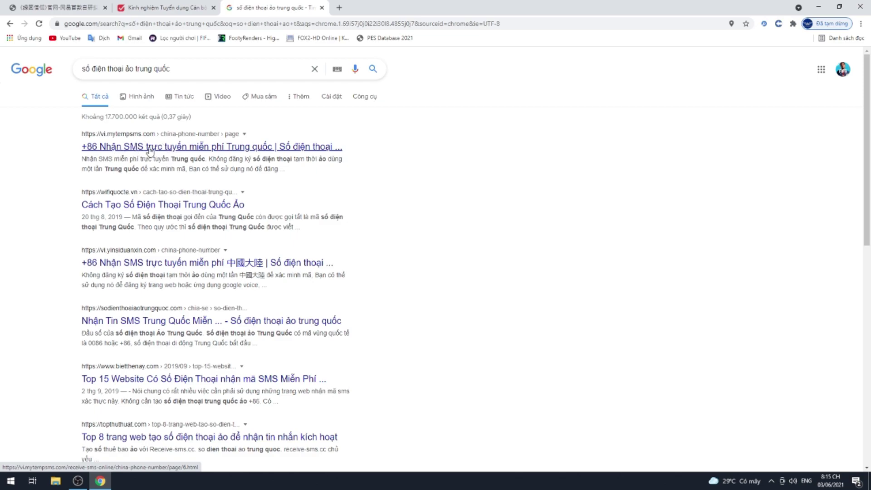
left_click(154, 150)
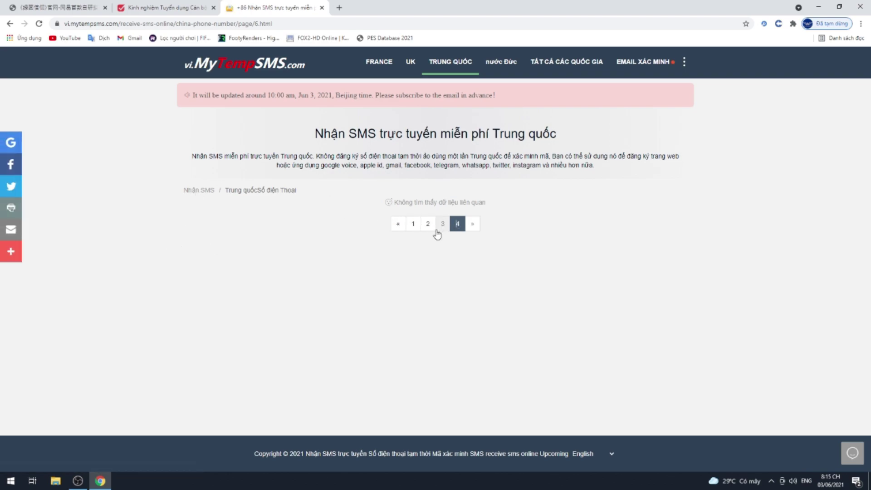
- Copy the first listed +86 temporary number and return to the survey tab
left_click(413, 223)
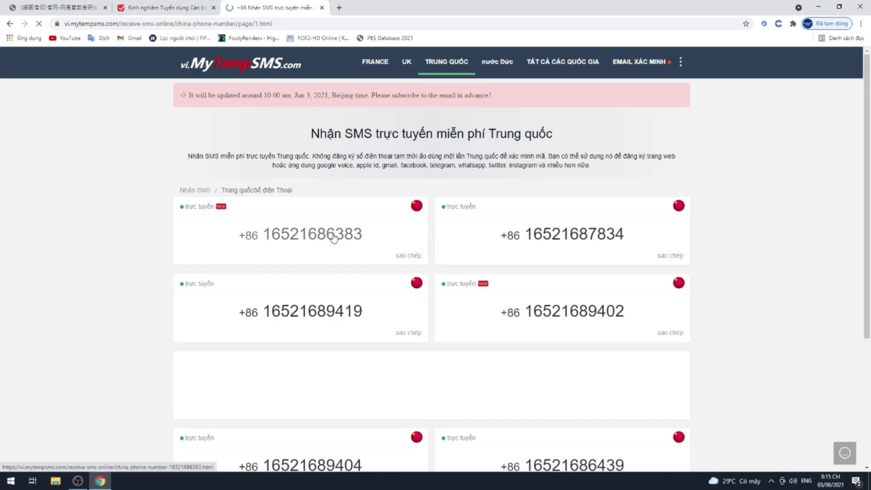
left_click(297, 239)
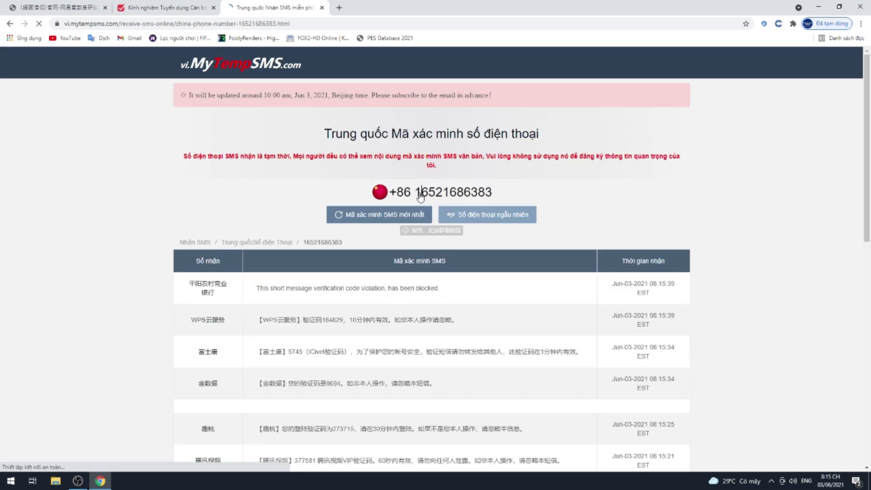
mouse_move(420, 195)
left_mouse_down()
mouse_move(494, 194)
mouse_move(429, 195)
left_mouse_up()
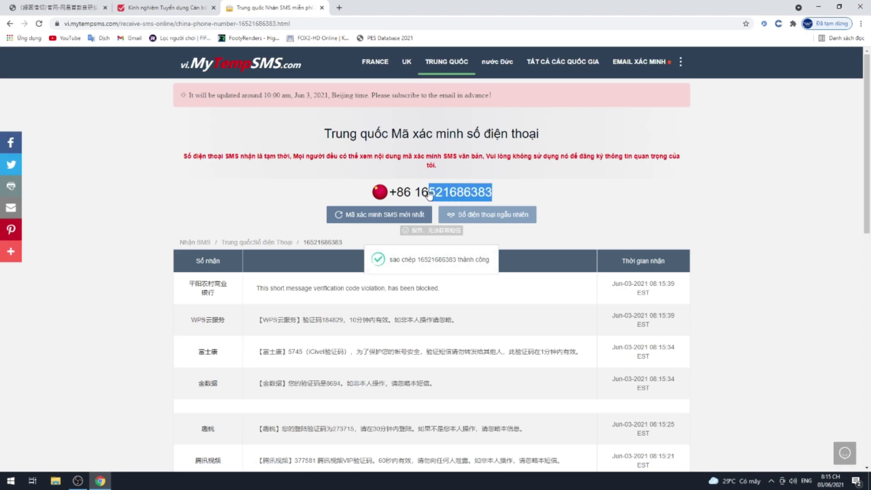
left_click(164, 8)
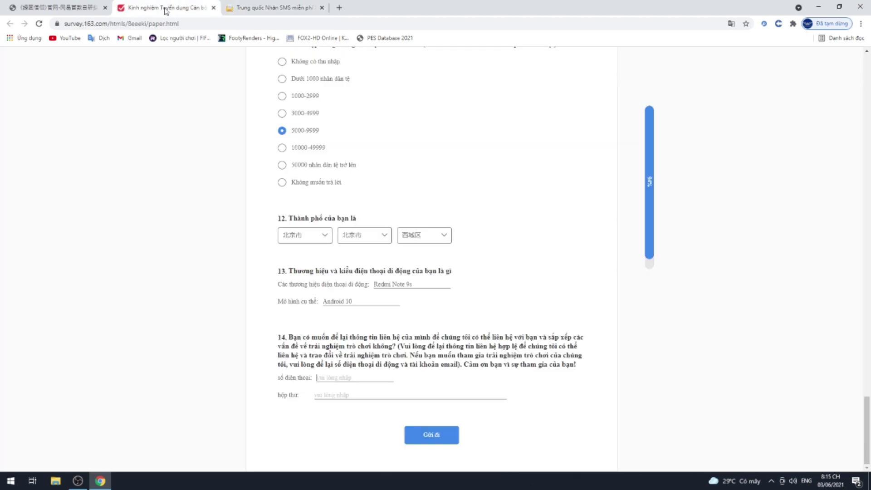
- Fill in the contact e-mail address in the hộp thư field and submit the survey with Gửi đi
left_click(339, 393)
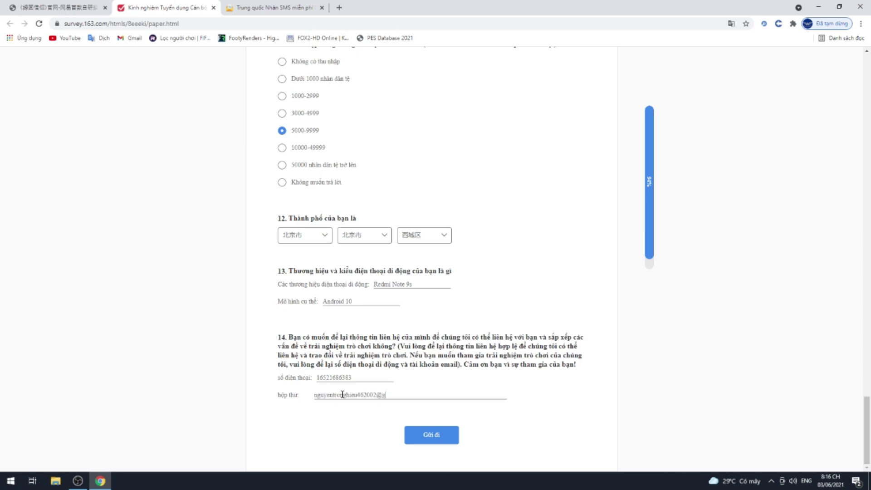
left_click(215, 362)
left_click(435, 437)
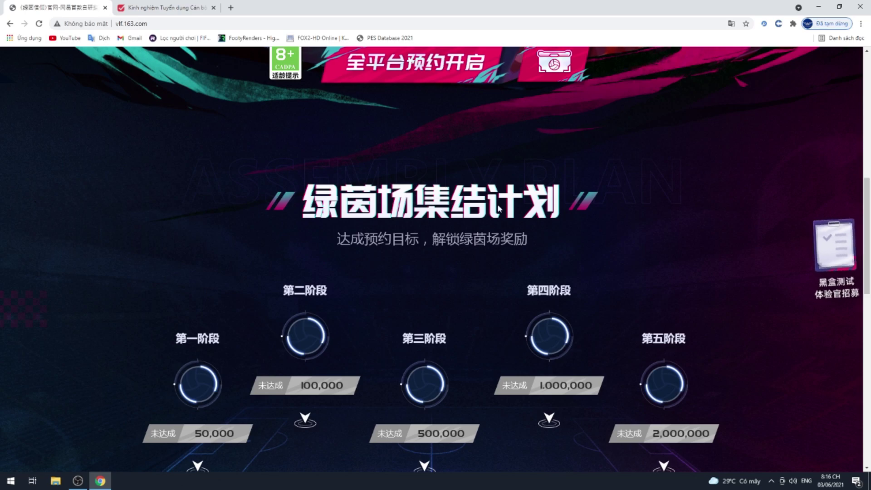
- Close the survey tab, leaving only the vlf.163.com page open
scroll(319, 172, "up", 3)
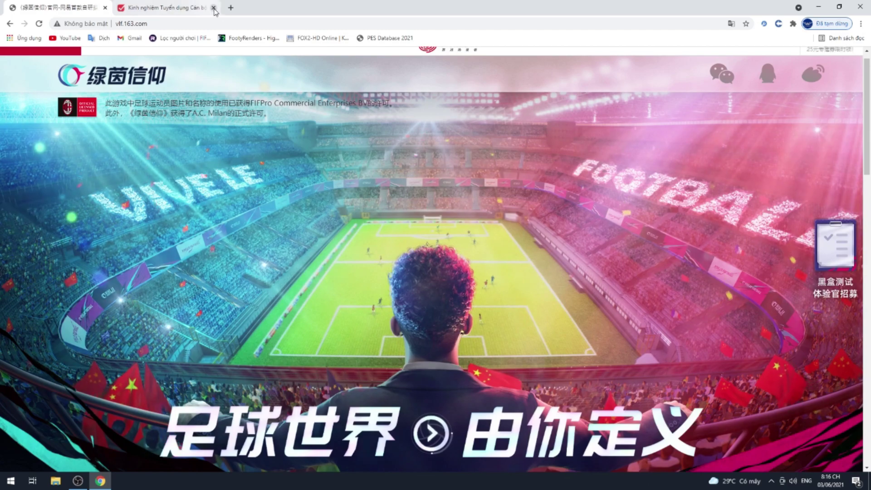
left_click(214, 8)
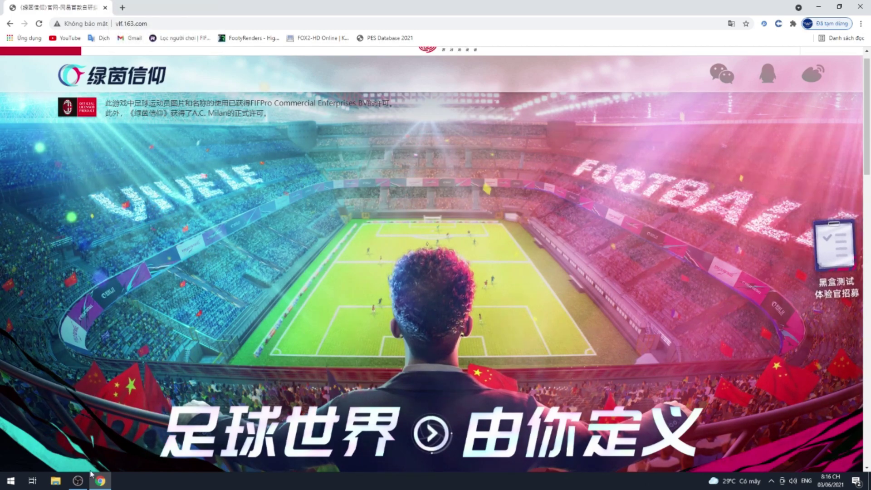